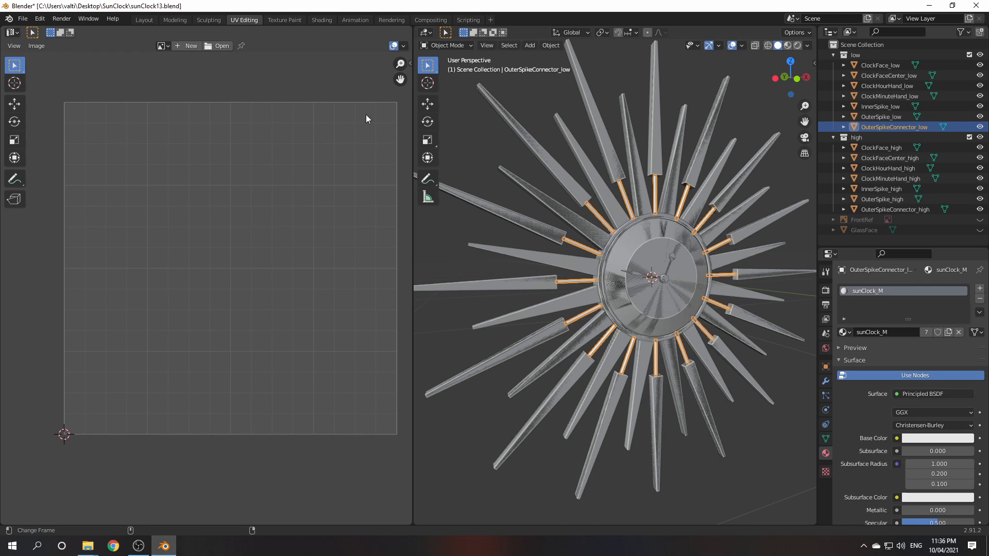
Step: Show the TexTools baking settings in the UV editor's sidebar
{"action": "left_click_drag", "start_coordinate": [407, 61], "coordinate": [304, 66]}
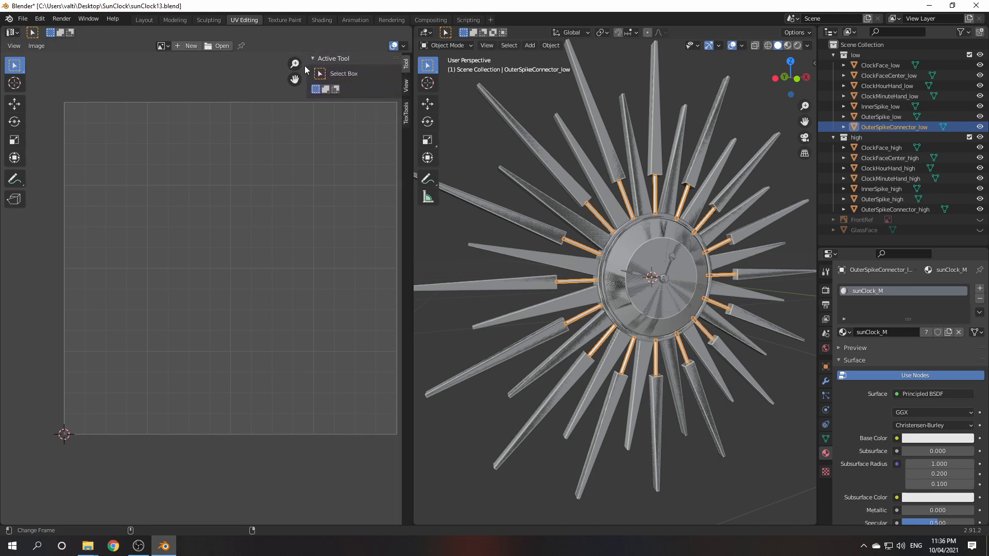
{"action": "left_click", "coordinate": [406, 121]}
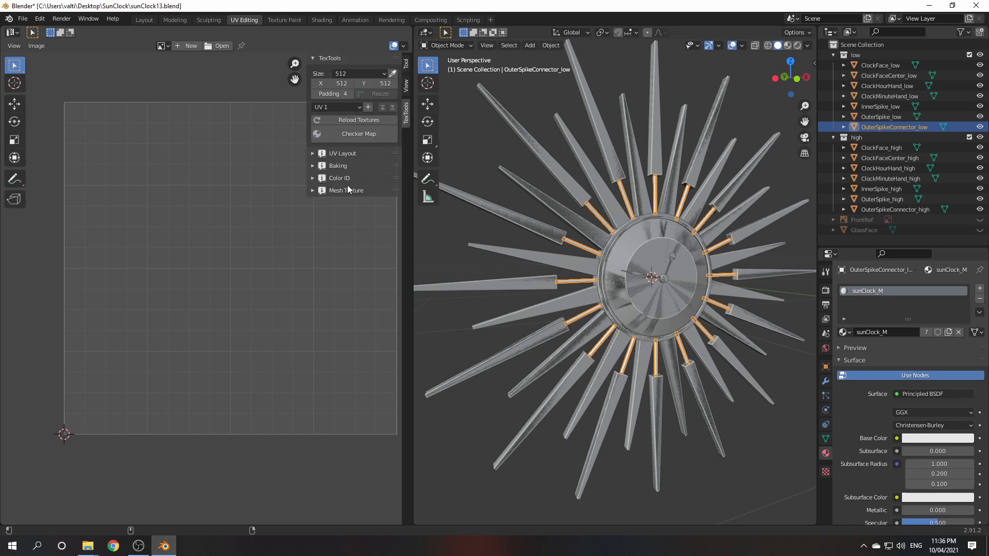
{"action": "left_click", "coordinate": [313, 167]}
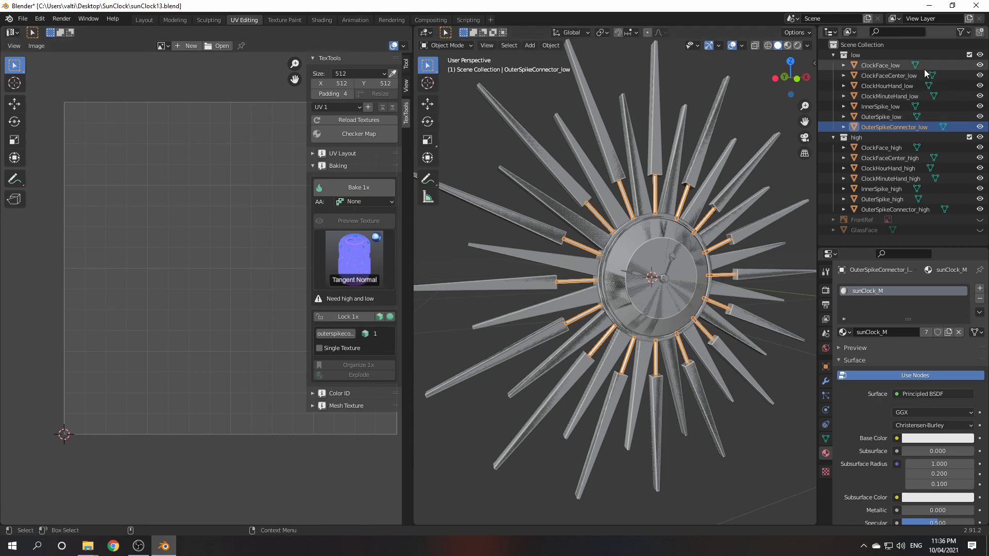
Step: Bake the tangent normal map of all low and high clock parts with Single Texture enabled
{"action": "left_click", "coordinate": [894, 66]}
{"action": "left_click", "coordinate": [901, 209], "text": "shift"}
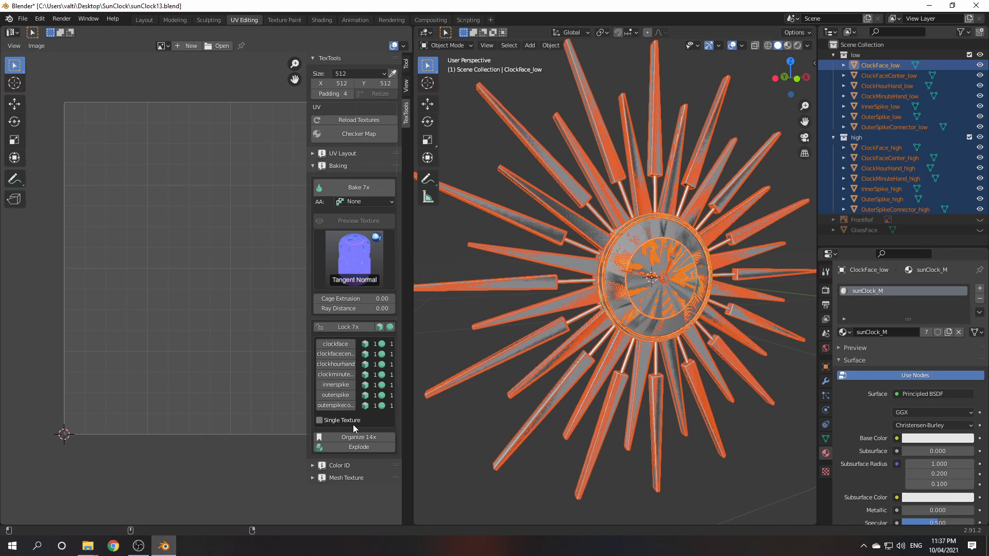
{"action": "left_click", "coordinate": [319, 421]}
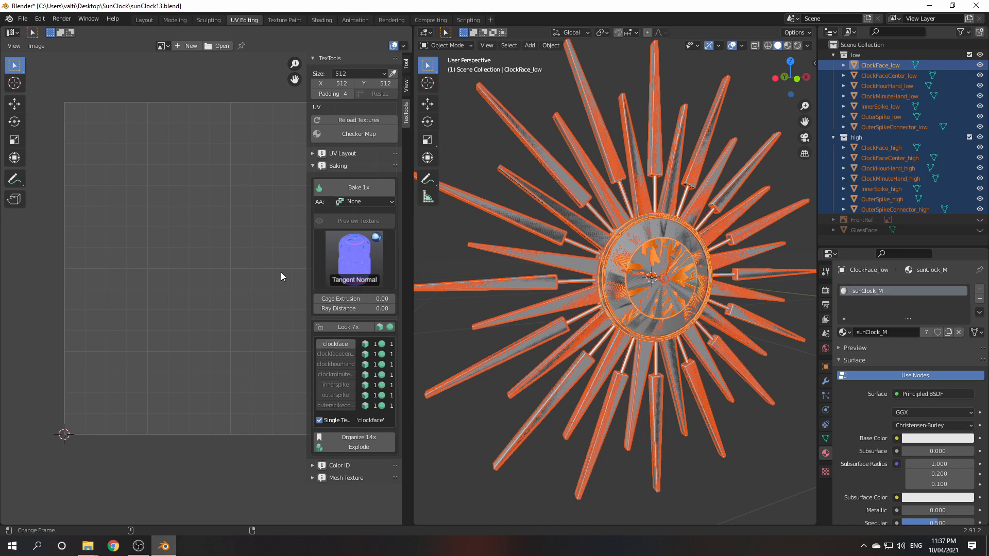
{"action": "left_click", "coordinate": [359, 188]}
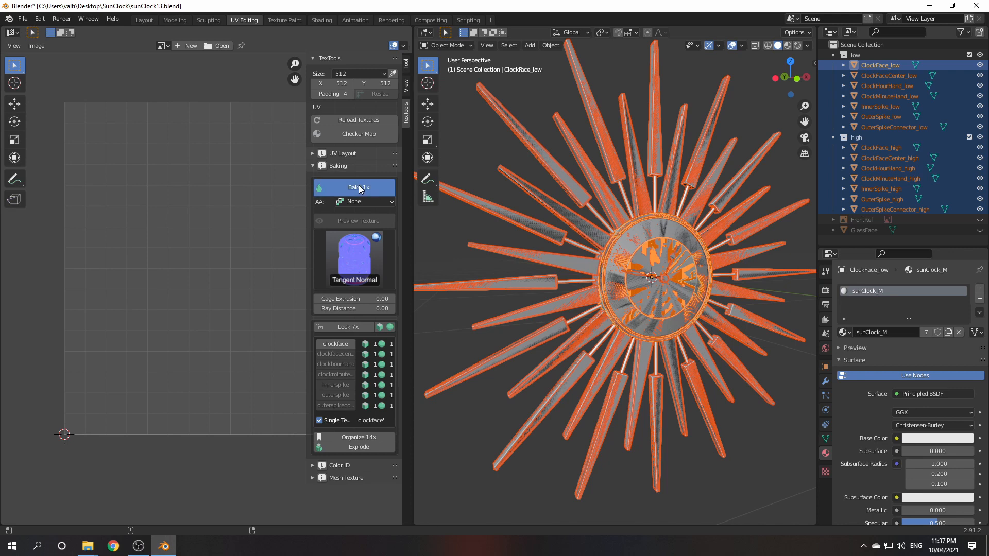
{"action": "scroll", "coordinate": [221, 295], "scroll_direction": "down", "scroll_amount": 3}
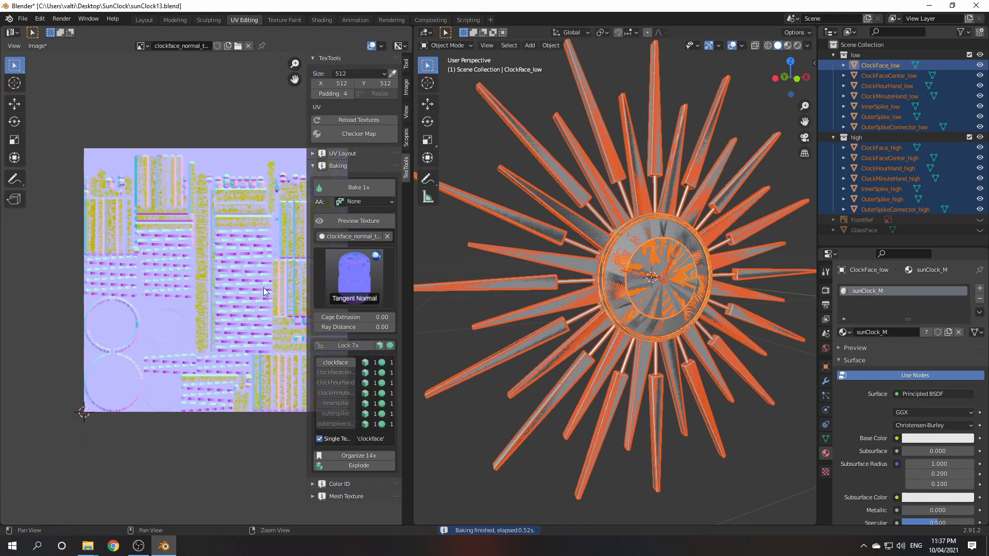
{"action": "middle_click_drag", "start_coordinate": [263, 287], "coordinate": [213, 283]}
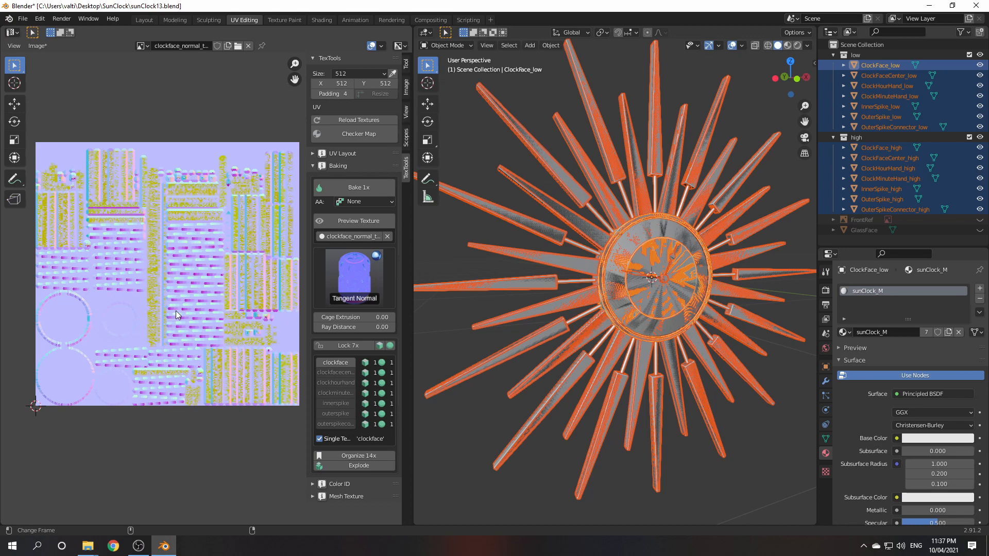
{"action": "scroll", "coordinate": [175, 311], "scroll_direction": "up", "scroll_amount": 3}
{"action": "scroll", "coordinate": [203, 311], "scroll_direction": "down", "scroll_amount": 3}
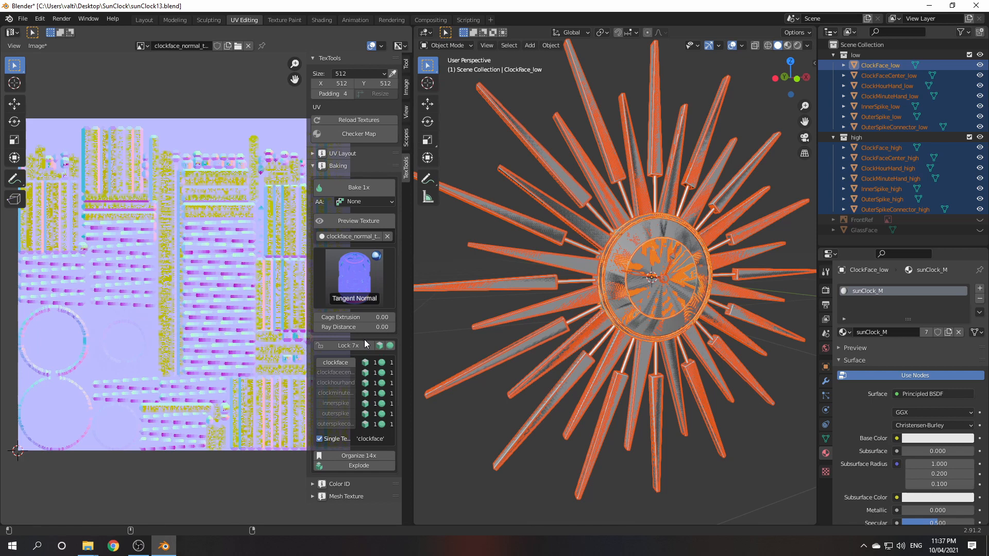
Step: Set the ray distance to 0.02 and rebake the tangent normal map
{"action": "left_click", "coordinate": [362, 327]}
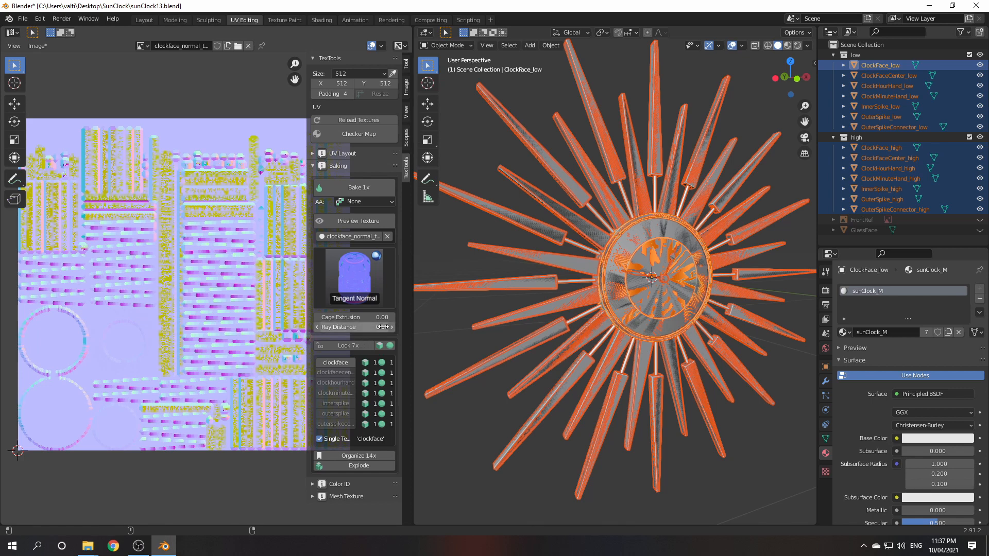
{"action": "type", "text": "0.0"}
{"action": "type", "text": "2"}
{"action": "key", "text": "Return"}
{"action": "left_click", "coordinate": [359, 188]}
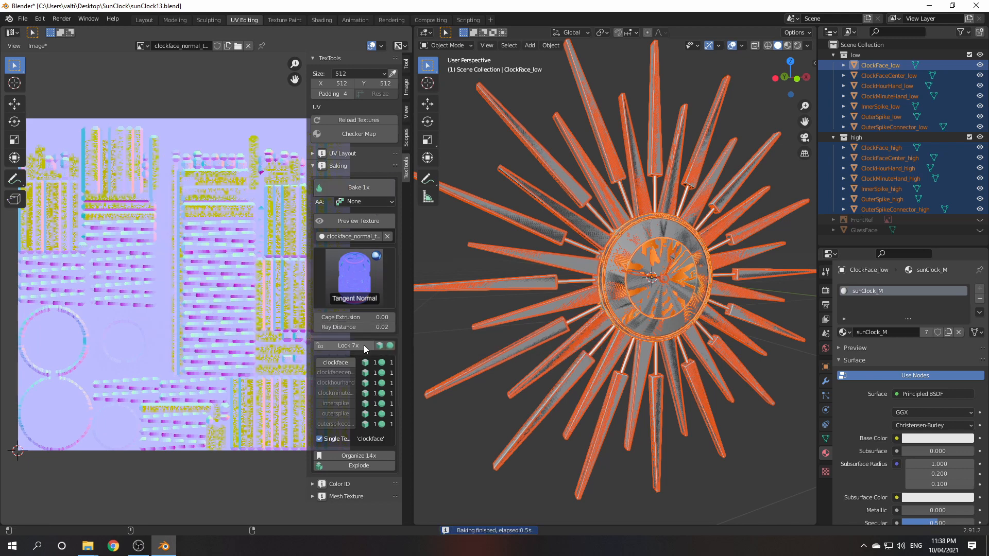
Step: Set the cage extrusion to 0.02 and rebake the tangent normal map
{"action": "left_click", "coordinate": [368, 318]}
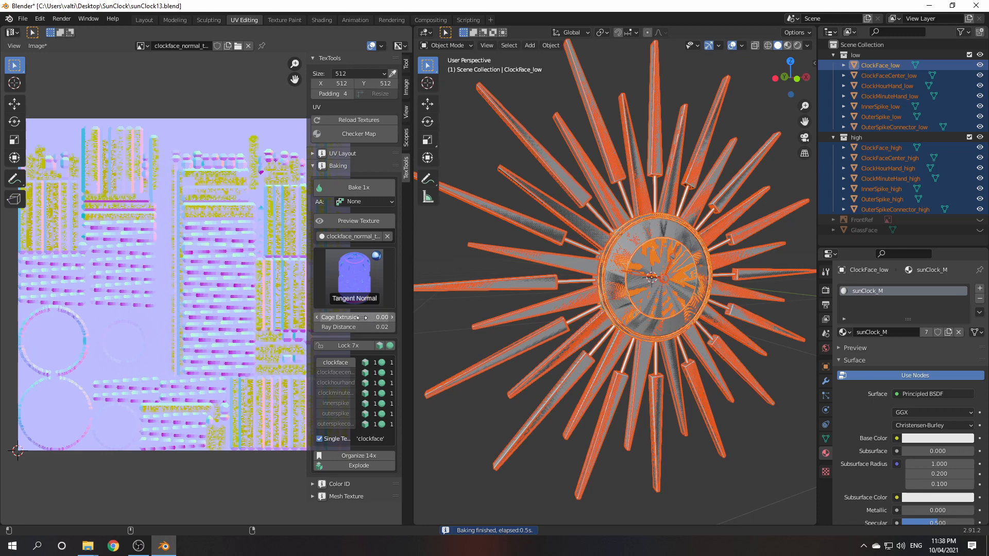
{"action": "type", "text": "0.02"}
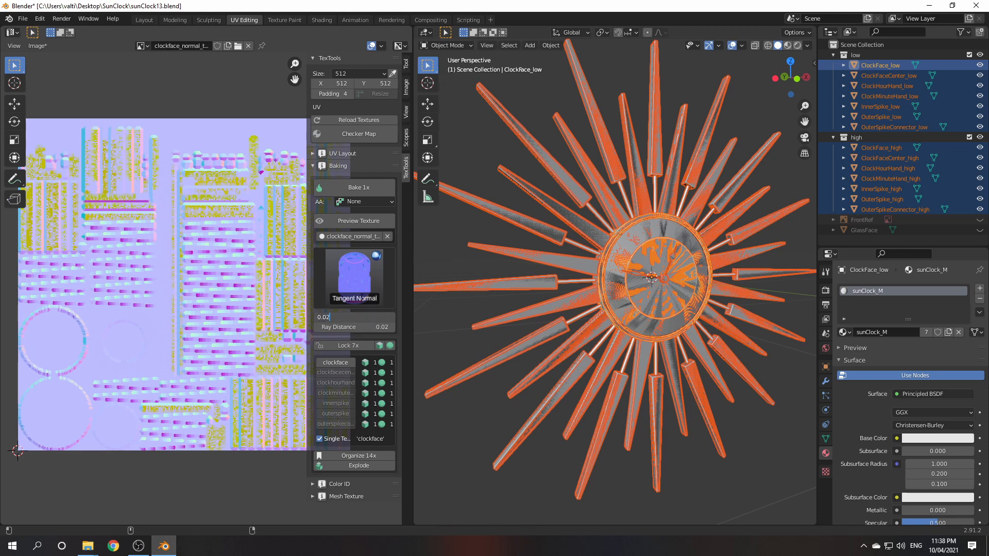
{"action": "left_click", "coordinate": [365, 185]}
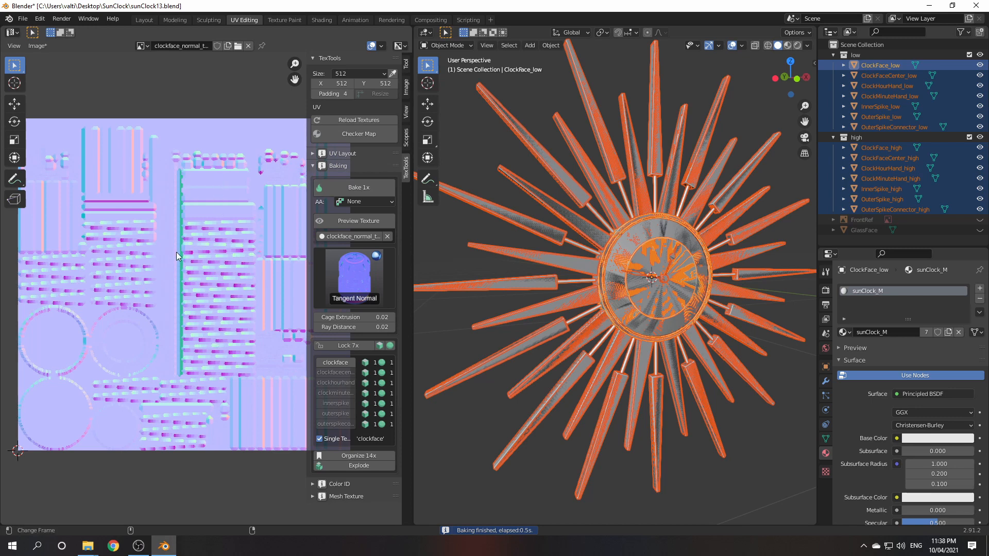
Step: Examine the rebaked normal map up close for artifacts around the spike and clock face islands
{"action": "middle_click_drag", "start_coordinate": [189, 348], "coordinate": [218, 351]}
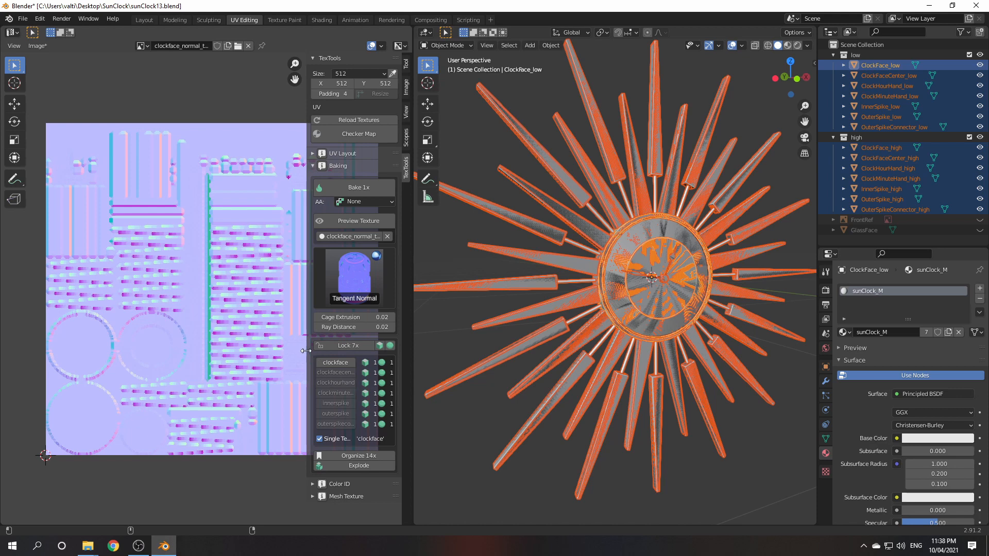
{"action": "middle_click_drag", "start_coordinate": [279, 351], "coordinate": [237, 337]}
{"action": "scroll", "coordinate": [233, 341], "scroll_direction": "up", "scroll_amount": 1}
{"action": "scroll", "coordinate": [233, 341], "scroll_direction": "up", "scroll_amount": 3}
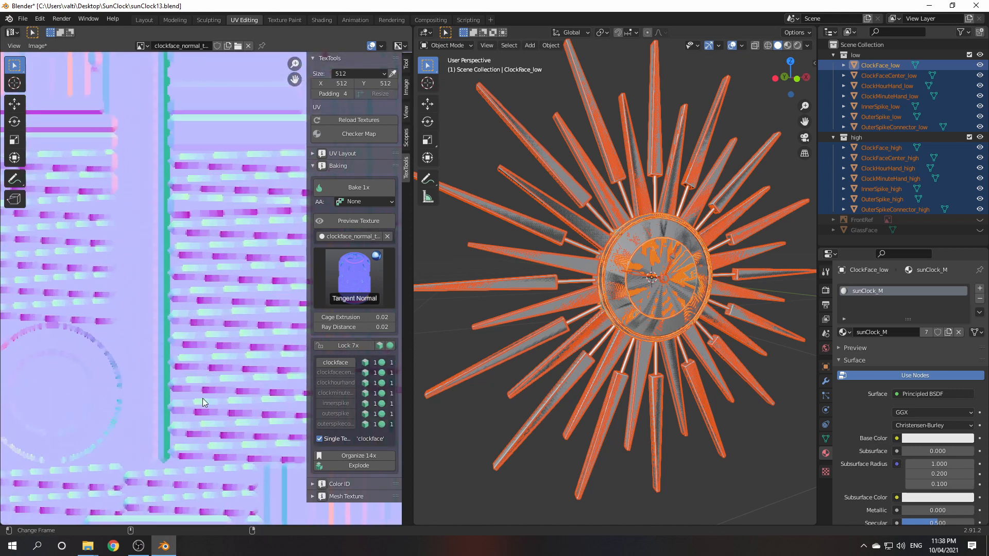
{"action": "middle_click_drag", "start_coordinate": [122, 395], "coordinate": [157, 348]}
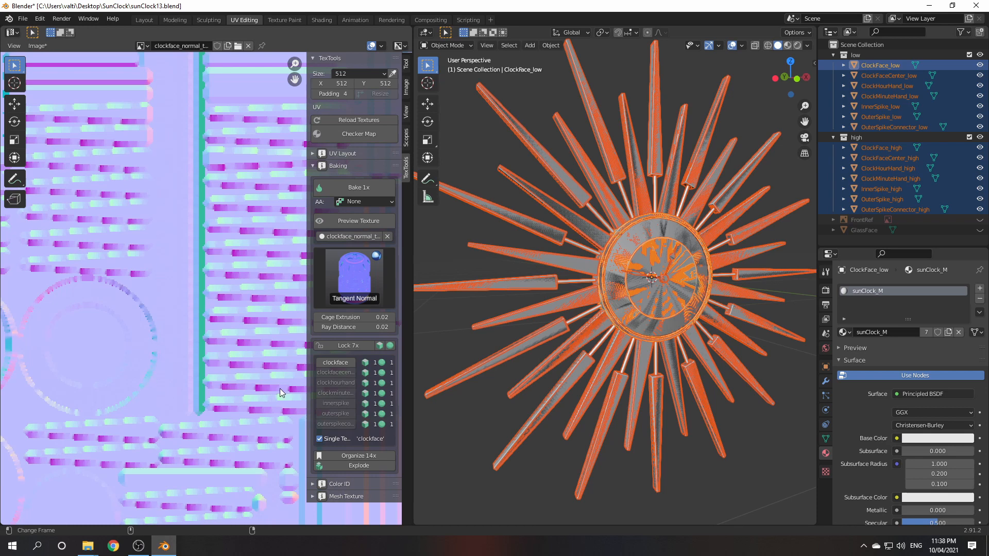
{"action": "scroll", "coordinate": [278, 387], "scroll_direction": "down", "scroll_amount": 4}
{"action": "scroll", "coordinate": [260, 345], "scroll_direction": "up", "scroll_amount": 1}
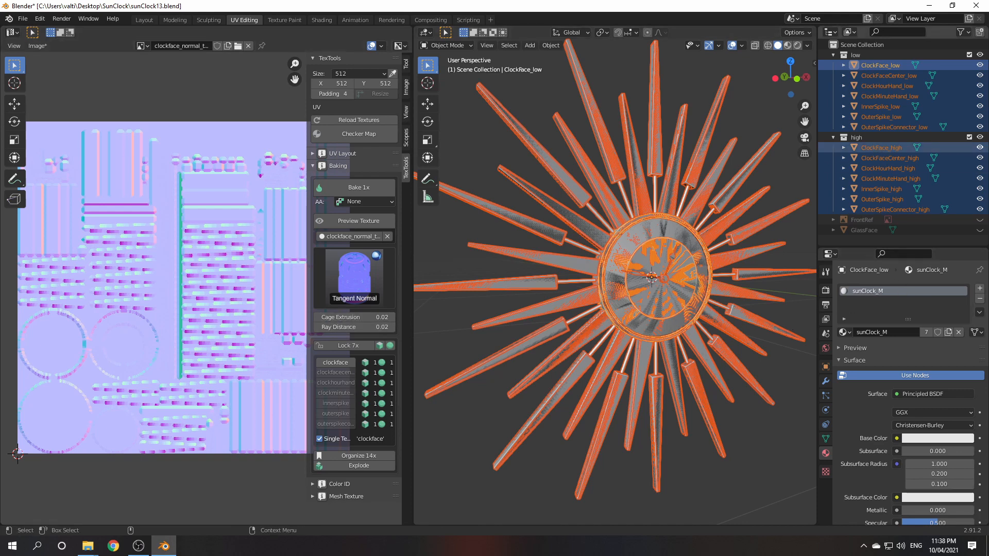
Step: Hide the high collection and duplicate the low collection with its objects
{"action": "left_click", "coordinate": [979, 137]}
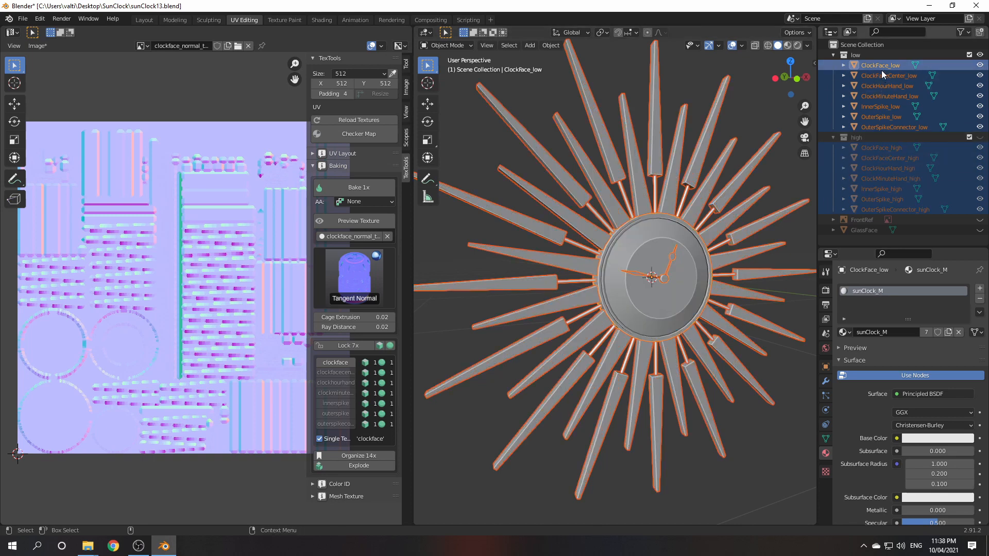
{"action": "left_click", "coordinate": [861, 55]}
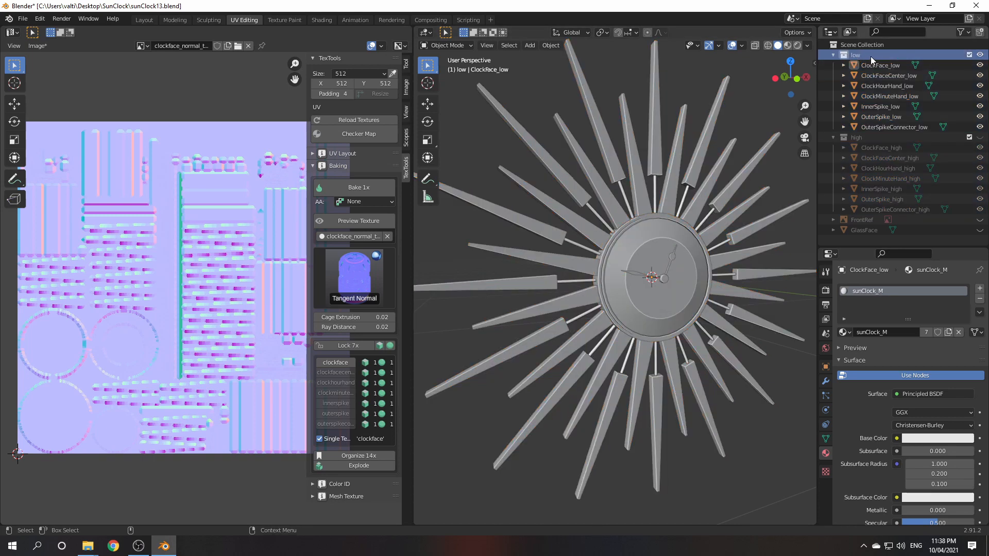
{"action": "right_click", "coordinate": [870, 56]}
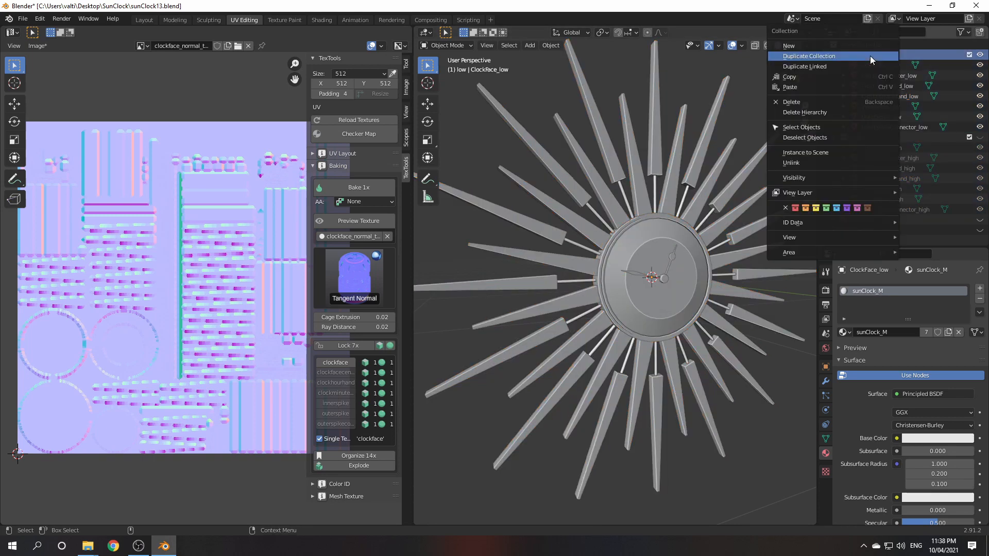
{"action": "left_click", "coordinate": [823, 55]}
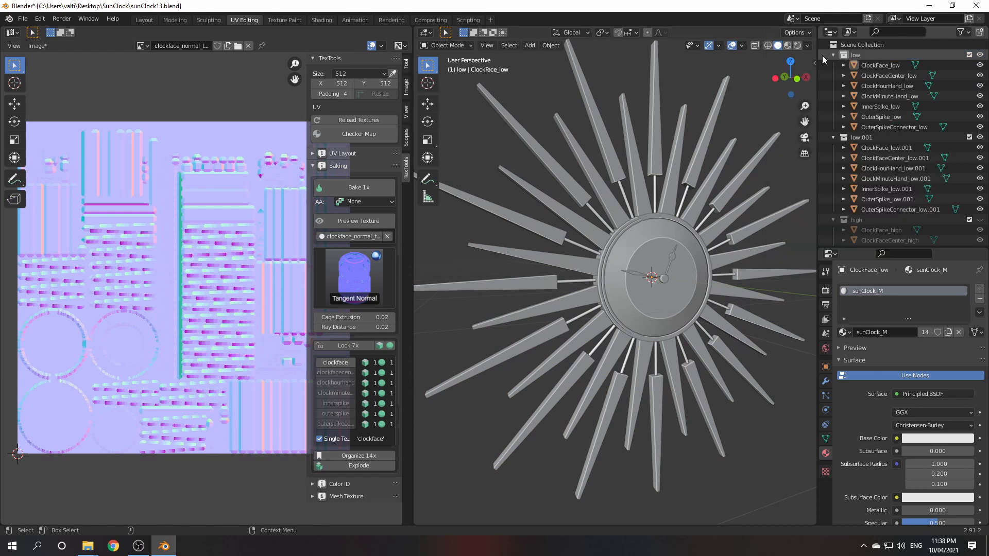
Step: Rename the duplicated low collection as cage
{"action": "left_click", "coordinate": [858, 137]}
{"action": "double_click", "coordinate": [860, 137]}
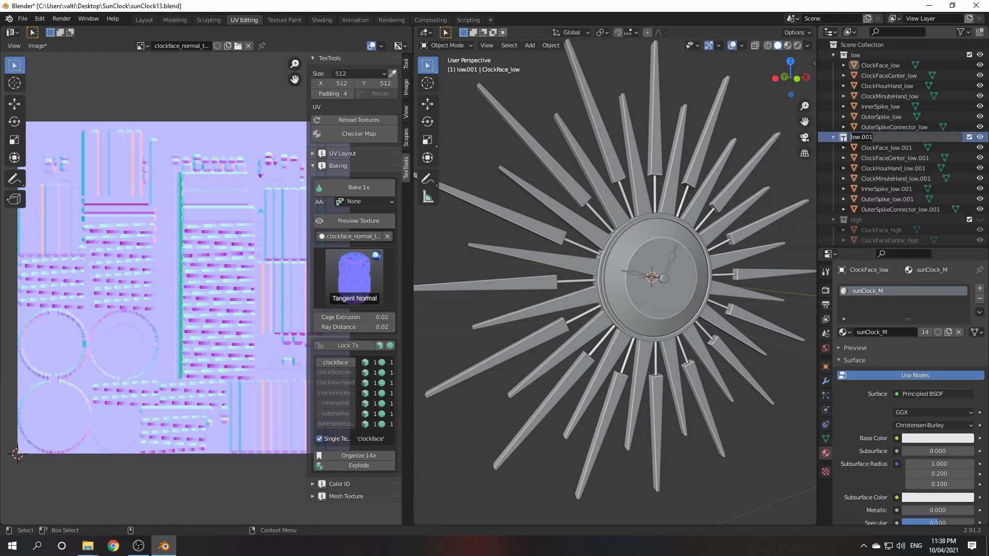
{"action": "type", "text": "cage"}
{"action": "key", "text": "Return"}
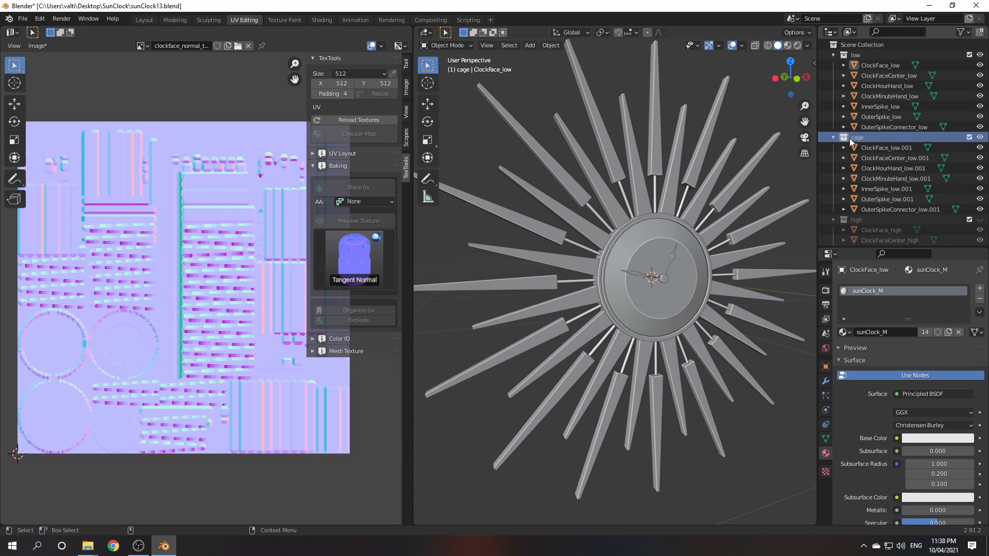
Step: Rename the duplicated clock face object in the cage collection as ClockFace_cage
{"action": "left_click", "coordinate": [906, 147]}
{"action": "scroll", "coordinate": [919, 147], "scroll_direction": "down", "scroll_amount": 1}
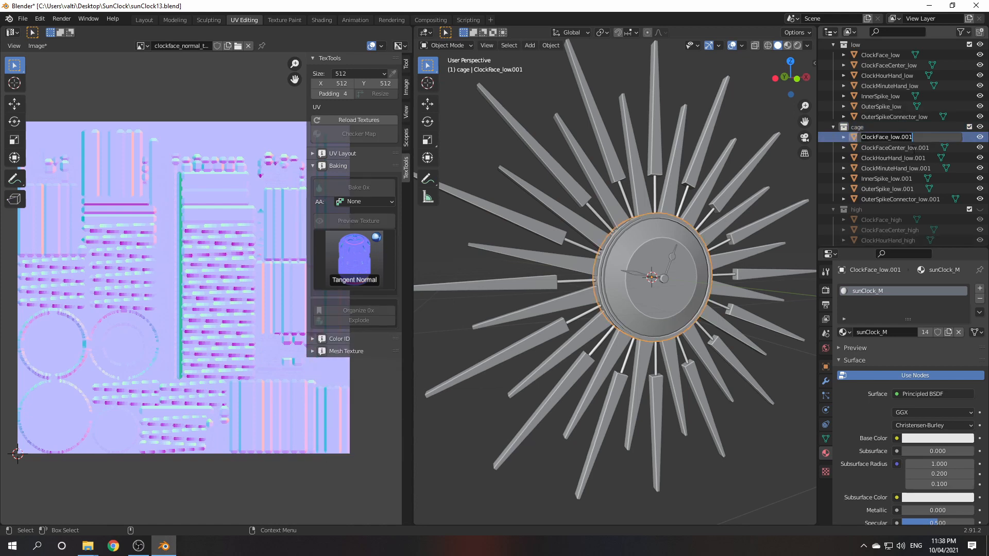
{"action": "double_click", "coordinate": [920, 137]}
{"action": "key", "text": "End"}
{"action": "key", "text": "BackSpace"}
{"action": "key", "text": "BackSpace"}
{"action": "key", "text": "BackSpace"}
{"action": "key", "text": "BackSpace"}
{"action": "key", "text": "BackSpace"}
{"action": "key", "text": "BackSpace"}
{"action": "key", "text": "BackSpace"}
{"action": "type", "text": "cage"}
{"action": "key", "text": "Return"}
Step: Rename the duplicated clock face center in the cage collection as ClockFaceCenter_cage
{"action": "scroll", "coordinate": [917, 150], "scroll_direction": "down", "scroll_amount": 1}
{"action": "double_click", "coordinate": [920, 138]}
{"action": "key", "text": "End"}
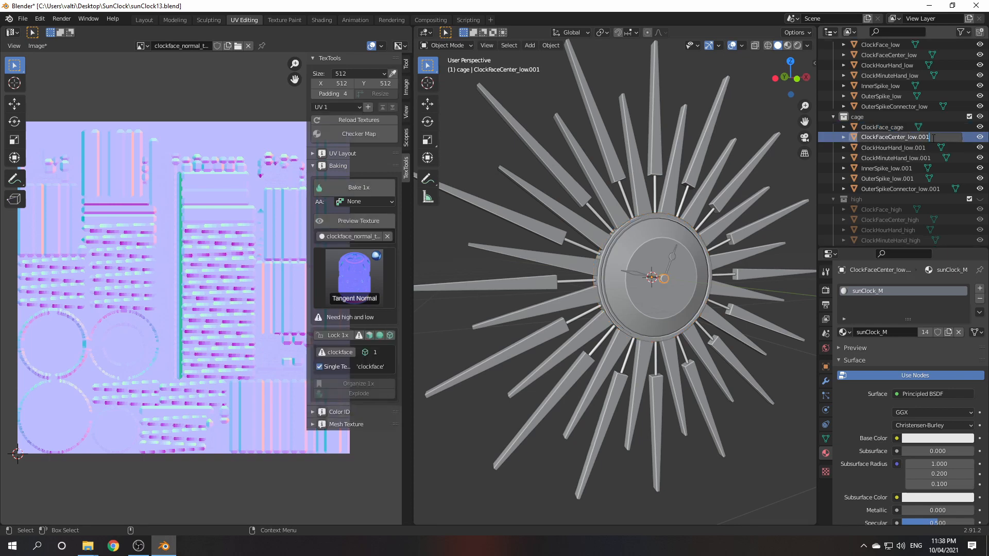
{"action": "key", "text": "BackSpace"}
{"action": "key", "text": "BackSpace"}
{"action": "key", "text": "BackSpace"}
{"action": "key", "text": "BackSpace"}
{"action": "key", "text": "BackSpace"}
{"action": "key", "text": "BackSpace"}
{"action": "key", "text": "BackSpace"}
{"action": "type", "text": "cage"}
{"action": "key", "text": "Return"}
Step: Rename the duplicated hour and minute hands as ClockHourHand_cage and ClockMinuteHand_cage
{"action": "scroll", "coordinate": [922, 146], "scroll_direction": "down", "scroll_amount": 1}
{"action": "double_click", "coordinate": [920, 137]}
{"action": "mouse_move", "coordinate": [925, 138]}
{"action": "left_mouse_down"}
{"action": "mouse_move", "coordinate": [893, 138]}
{"action": "mouse_move", "coordinate": [926, 140]}
{"action": "mouse_move", "coordinate": [913, 139]}
{"action": "left_mouse_up"}
{"action": "type", "text": "cage"}
{"action": "key", "text": "Return"}
{"action": "scroll", "coordinate": [920, 146], "scroll_direction": "down", "scroll_amount": 1}
{"action": "double_click", "coordinate": [921, 138]}
{"action": "type", "text": "cage"}
{"action": "key", "text": "Return"}
Step: Rename the duplicated spike objects as InnerSpike_cage, OuterSpike_cage and OuterSpikeConnector_cage
{"action": "double_click", "coordinate": [920, 137]}
{"action": "type", "text": "cage"}
{"action": "double_click", "coordinate": [942, 139]}
{"action": "type", "text": "cage"}
{"action": "key", "text": "Return"}
Step: Select ClockFace_cage and switch the 3D viewport to wireframe shading
{"action": "left_click", "coordinate": [896, 79]}
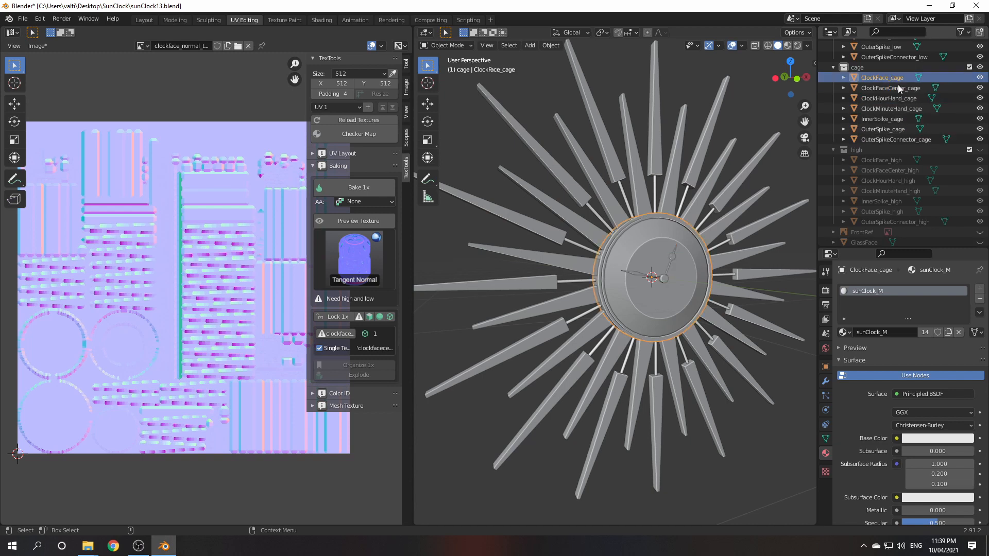
{"action": "scroll", "coordinate": [916, 108], "scroll_direction": "up", "scroll_amount": 4}
{"action": "scroll", "coordinate": [916, 108], "scroll_direction": "up", "scroll_amount": 1}
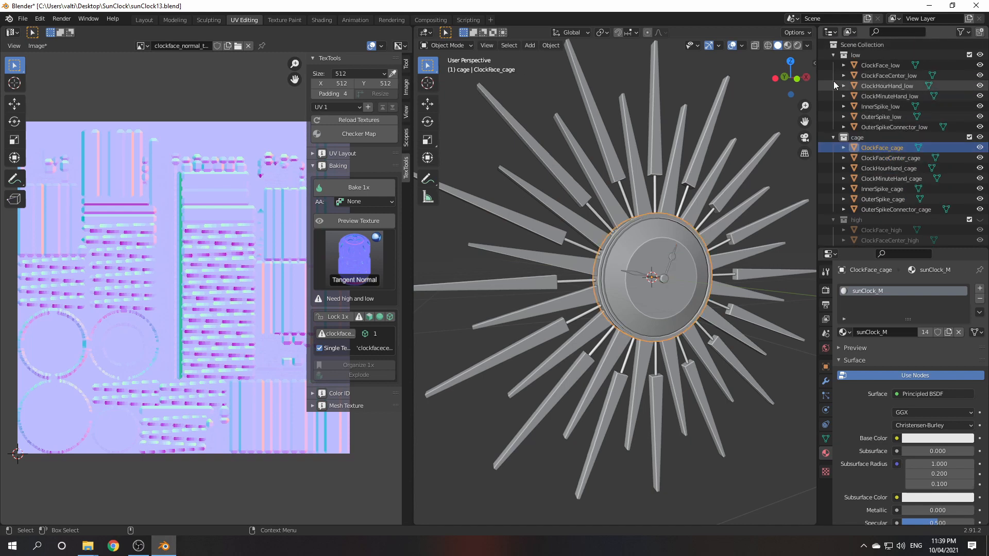
{"action": "left_click", "coordinate": [767, 45]}
{"action": "middle_click_drag", "start_coordinate": [758, 284], "coordinate": [765, 297]}
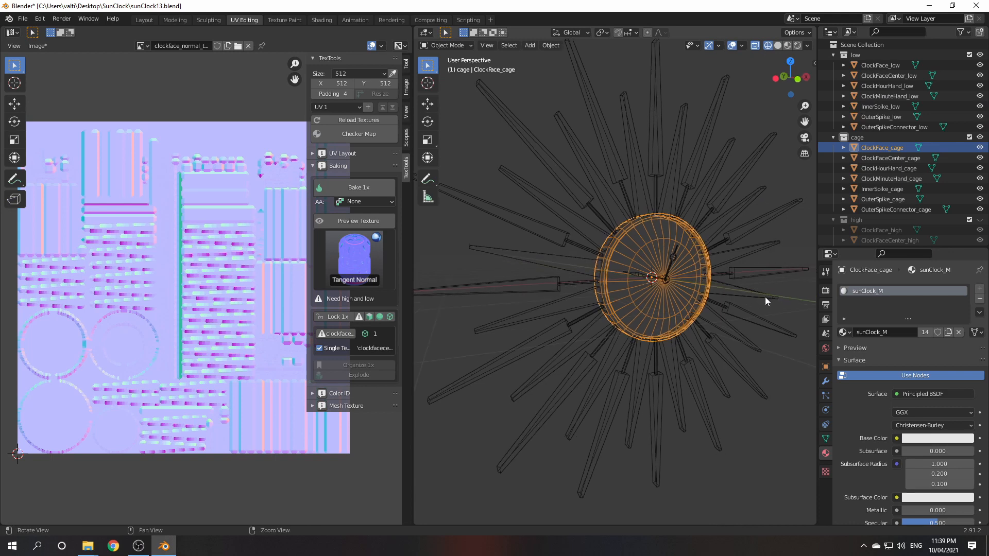
{"action": "middle_click_drag", "start_coordinate": [759, 223], "coordinate": [760, 254], "text": "alt"}
{"action": "scroll", "coordinate": [734, 255], "scroll_direction": "up", "scroll_amount": 2}
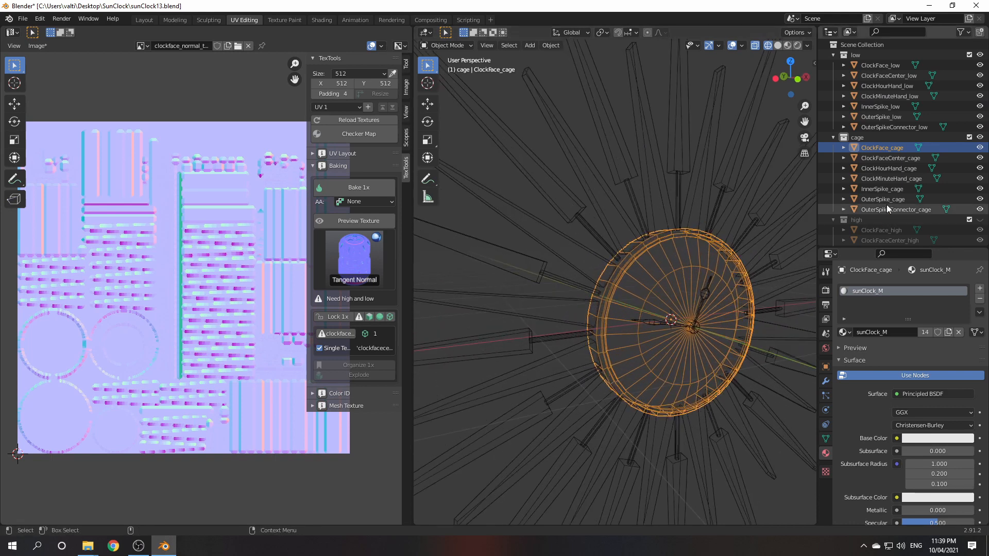
Step: Add a Displace modifier to ClockFace_cage
{"action": "left_click", "coordinate": [896, 158]}
{"action": "left_click", "coordinate": [896, 149]}
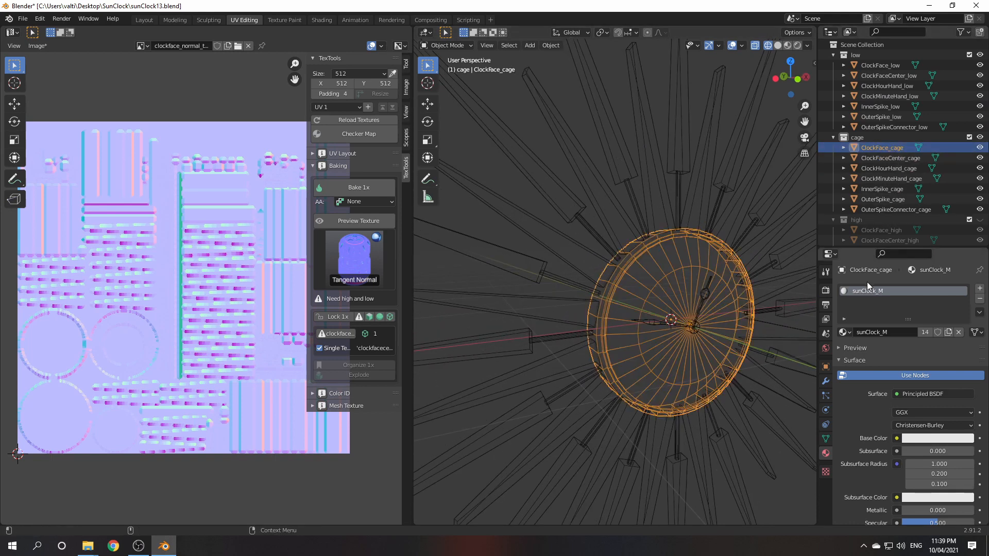
{"action": "left_click", "coordinate": [824, 383]}
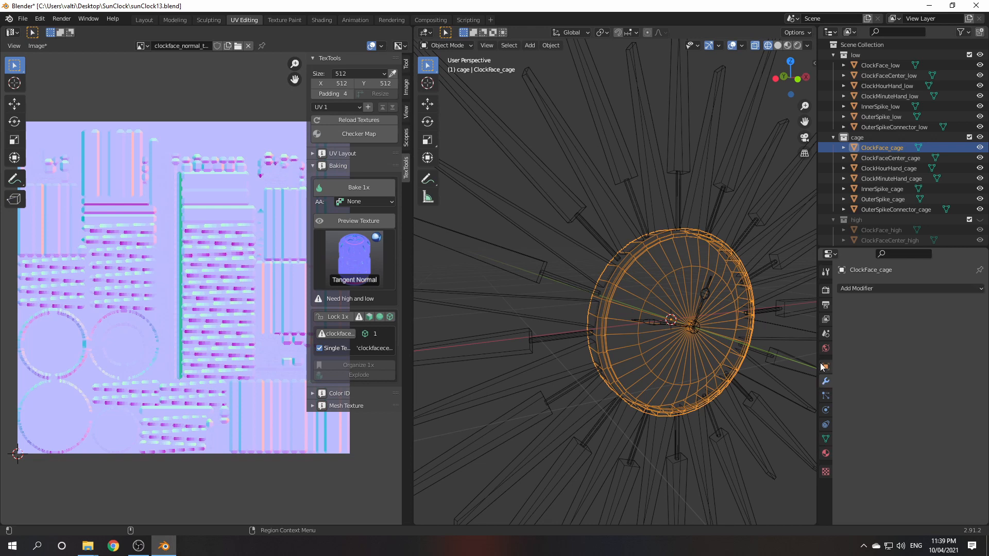
{"action": "left_click_drag", "start_coordinate": [818, 357], "coordinate": [806, 355]}
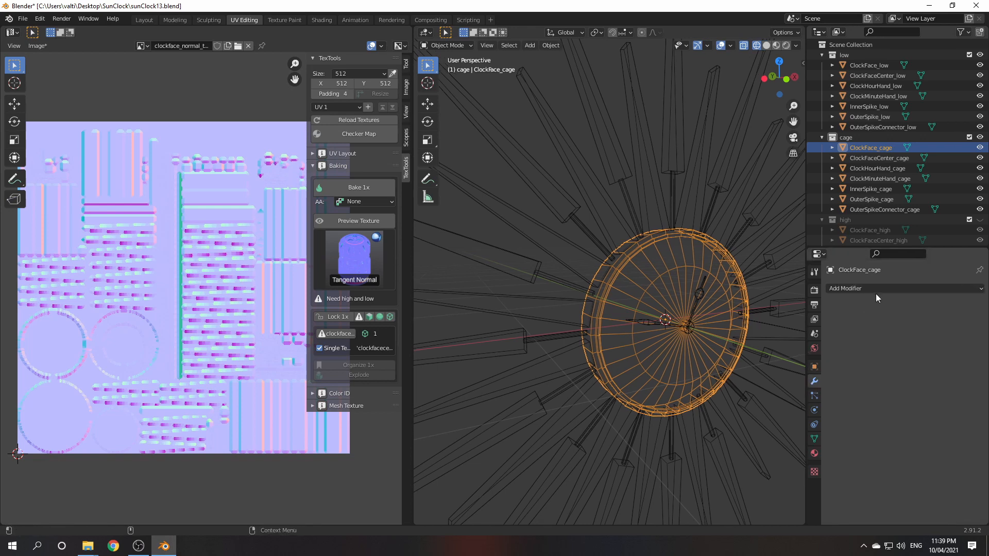
{"action": "left_click", "coordinate": [888, 289]}
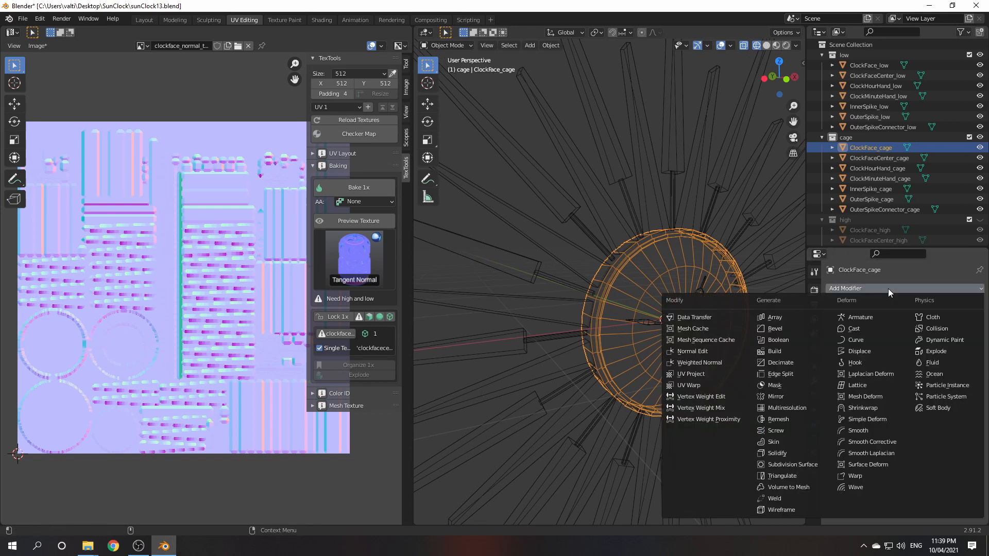
{"action": "left_click", "coordinate": [864, 352]}
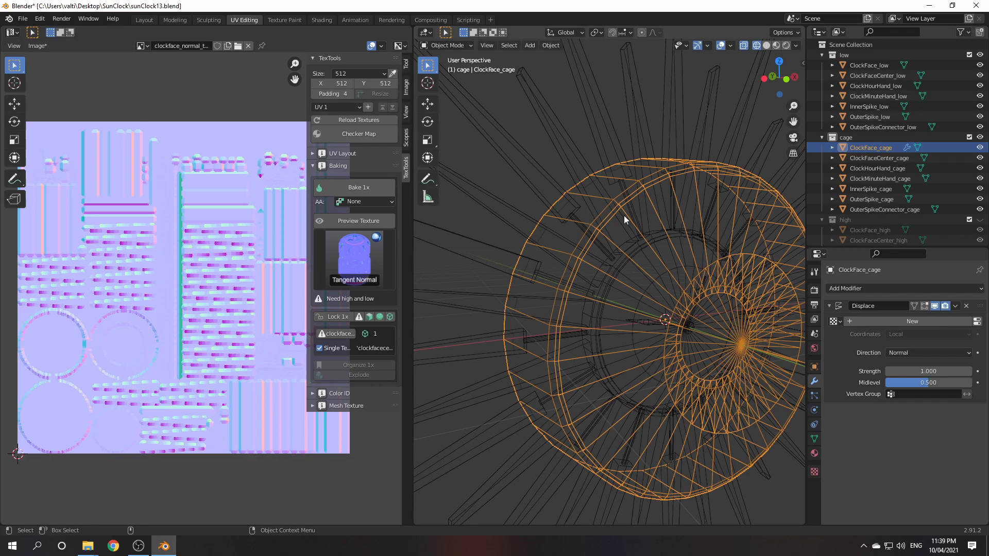
Step: Reduce the displacement of ClockFace_cage by raising its Displace midlevel to about 0.982
{"action": "mouse_move", "coordinate": [628, 330]}
{"action": "middle_mouse_down"}
{"action": "mouse_move", "coordinate": [544, 301]}
{"action": "mouse_move", "coordinate": [508, 301]}
{"action": "mouse_move", "coordinate": [632, 316]}
{"action": "middle_mouse_up"}
{"action": "middle_click_drag", "start_coordinate": [682, 380], "coordinate": [706, 349]}
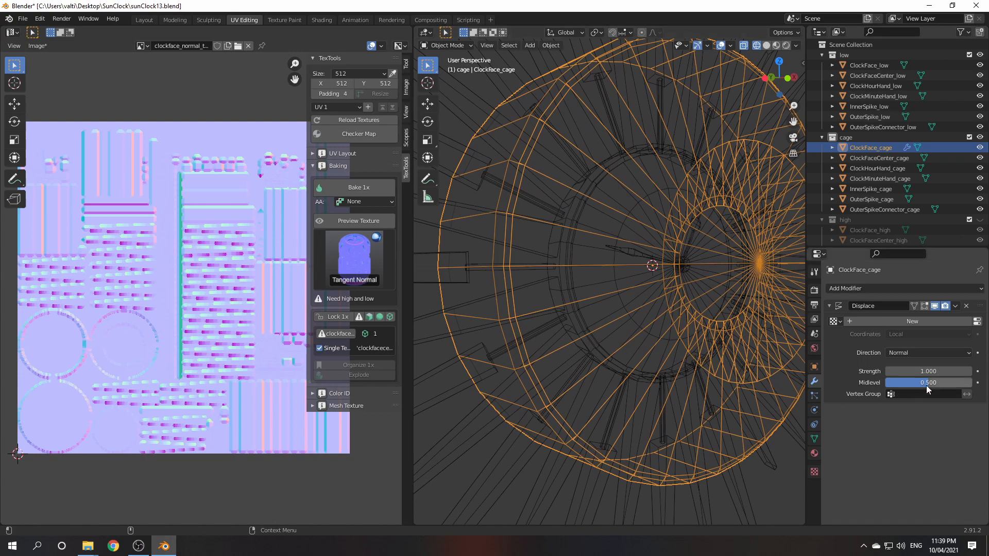
{"action": "left_click_drag", "start_coordinate": [928, 383], "coordinate": [966, 383]}
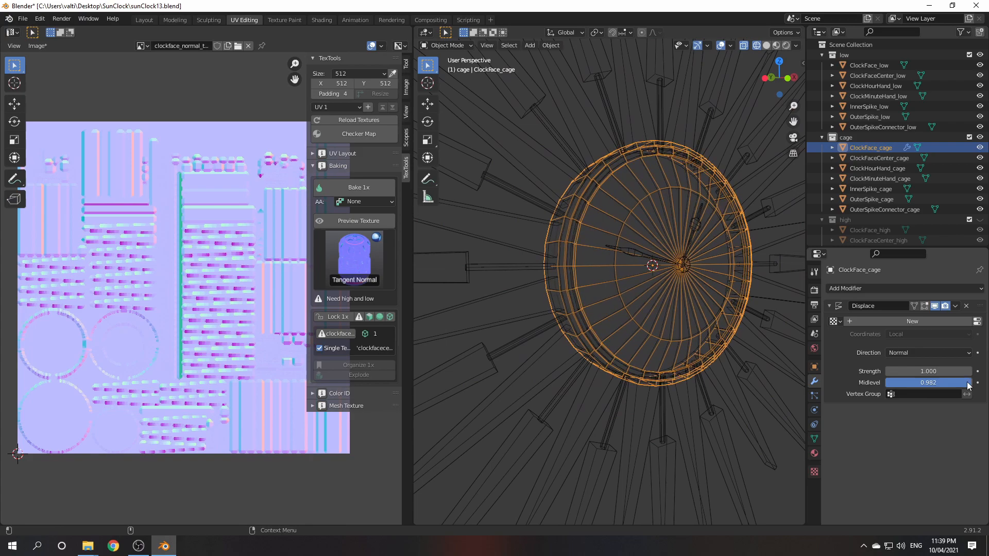
{"action": "middle_click_drag", "start_coordinate": [679, 338], "coordinate": [647, 353]}
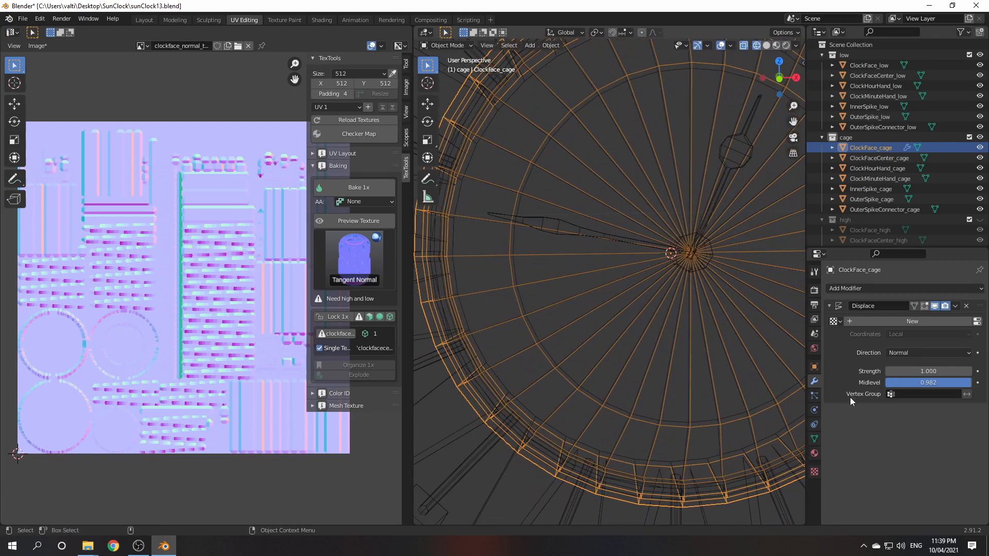
Step: Try Displace midlevels of 0.9 and 0.95 on ClockFace_cage and compare its offset from the low-poly face
{"action": "middle_click_drag", "start_coordinate": [736, 391], "coordinate": [715, 387]}
{"action": "left_click", "coordinate": [926, 382]}
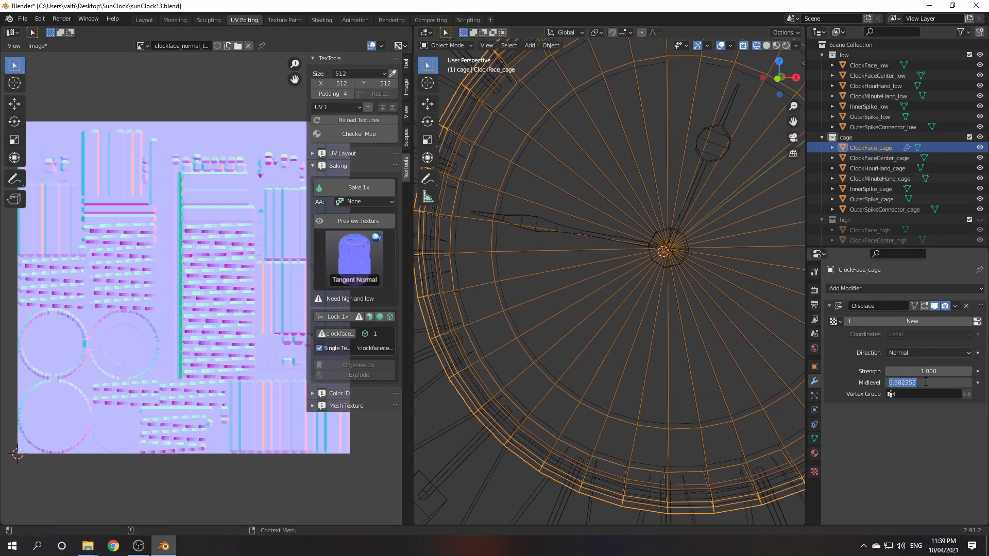
{"action": "left_click_drag", "start_coordinate": [925, 382], "coordinate": [899, 384]}
{"action": "key", "text": "BackSpace"}
{"action": "key", "text": "Return"}
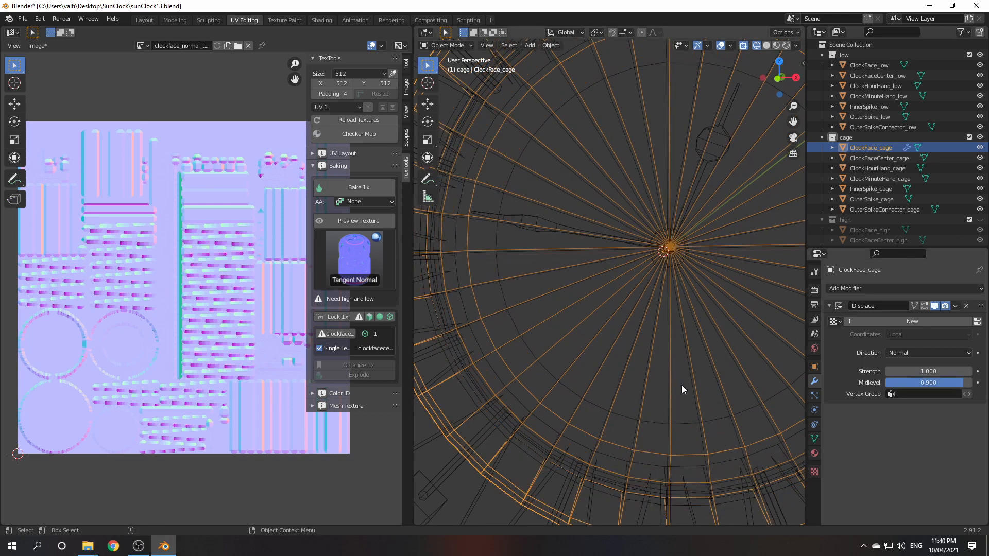
{"action": "middle_click_drag", "start_coordinate": [682, 385], "coordinate": [739, 388]}
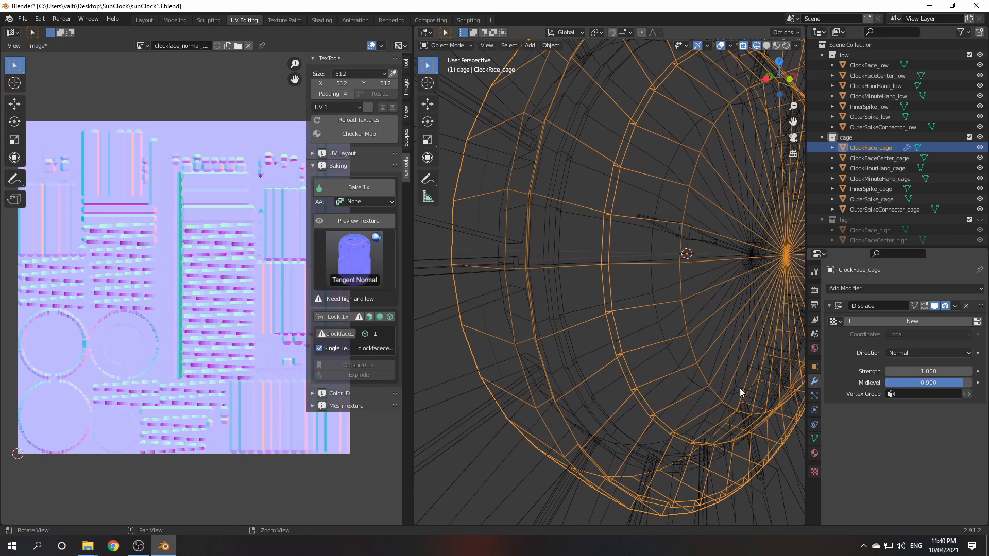
{"action": "double_click", "coordinate": [928, 382]}
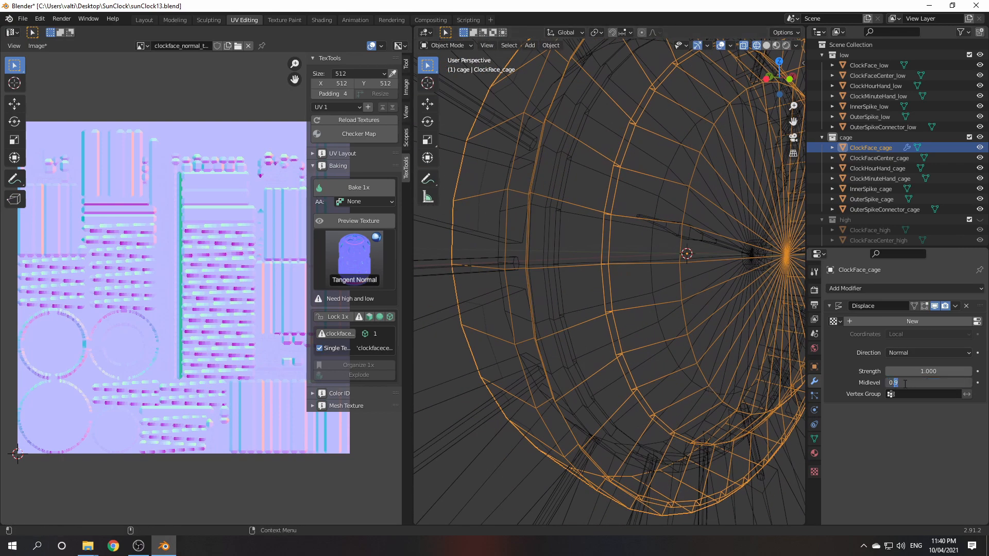
{"action": "key", "text": "Return"}
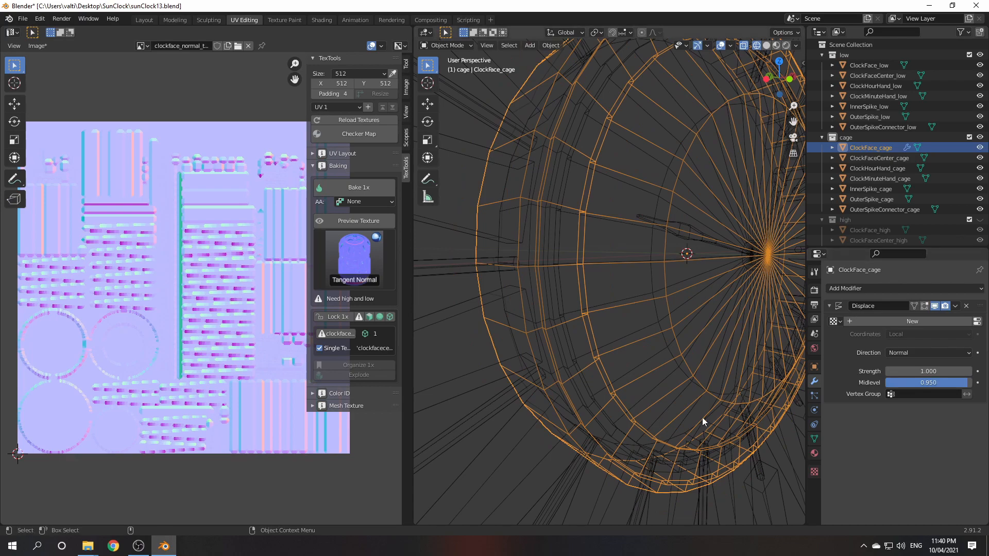
Step: Set the Displace midlevel of ClockFace_cage to 0.98 and check how the cage surrounds the clock face
{"action": "middle_click_drag", "start_coordinate": [702, 417], "coordinate": [667, 368]}
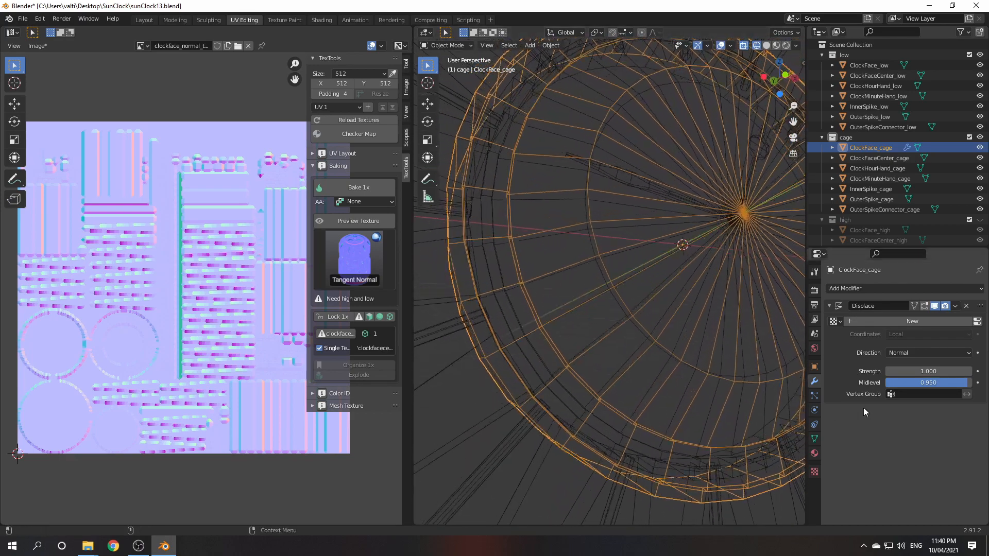
{"action": "double_click", "coordinate": [931, 383]}
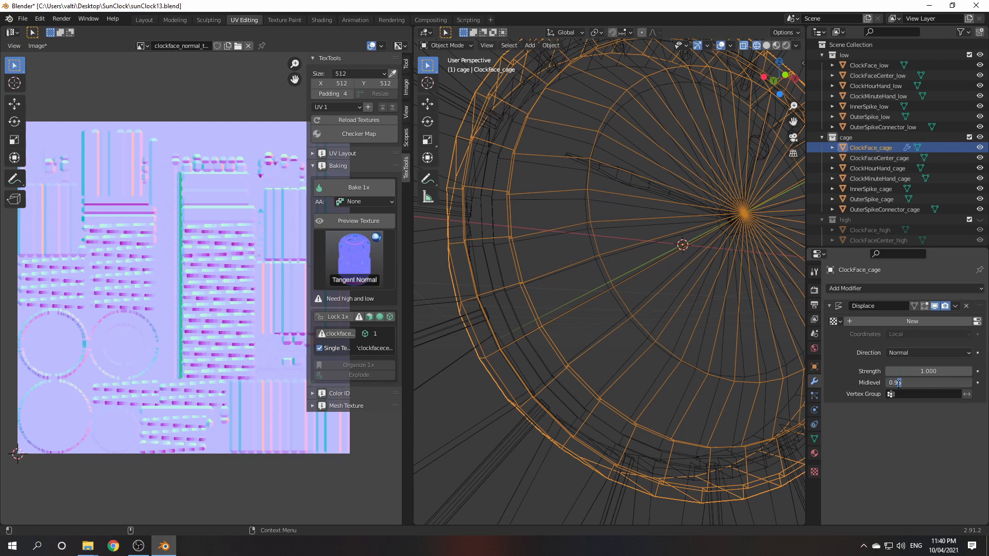
{"action": "key", "text": "Return"}
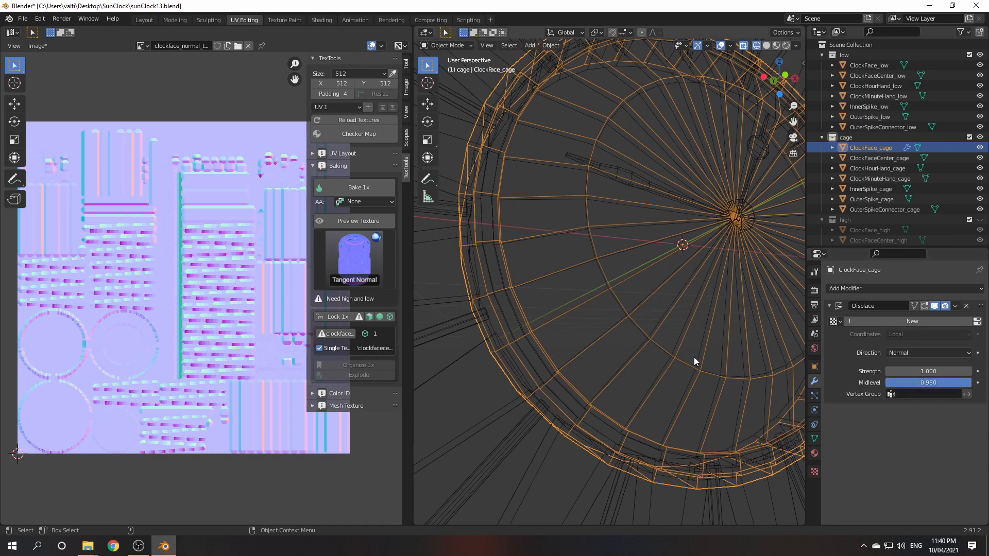
{"action": "middle_click_drag", "start_coordinate": [693, 357], "coordinate": [669, 373]}
{"action": "middle_click_drag", "start_coordinate": [742, 361], "coordinate": [753, 359]}
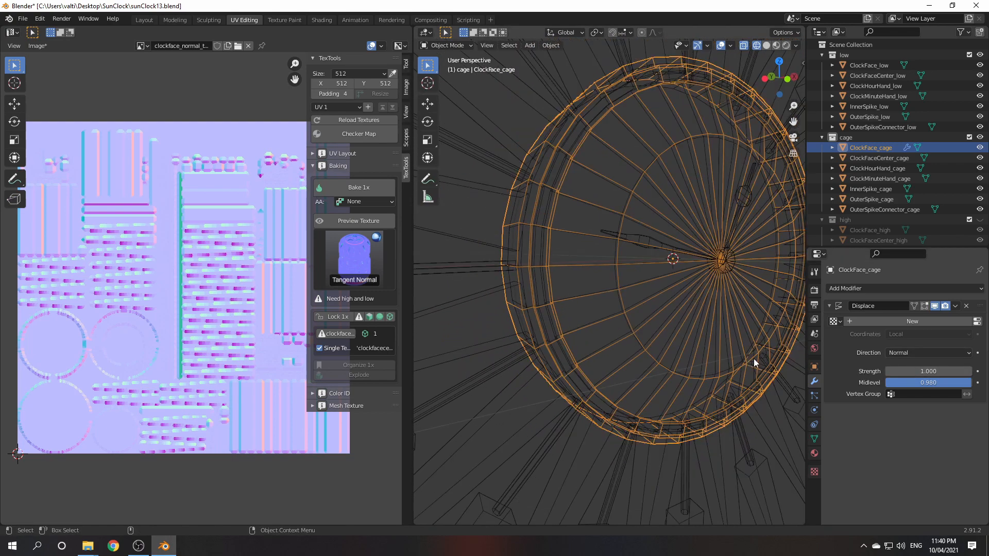
Step: Add a Displace modifier to ClockFaceCenter_cage with a midlevel of 0.98 and check its fit around the clock centre
{"action": "left_click", "coordinate": [891, 161]}
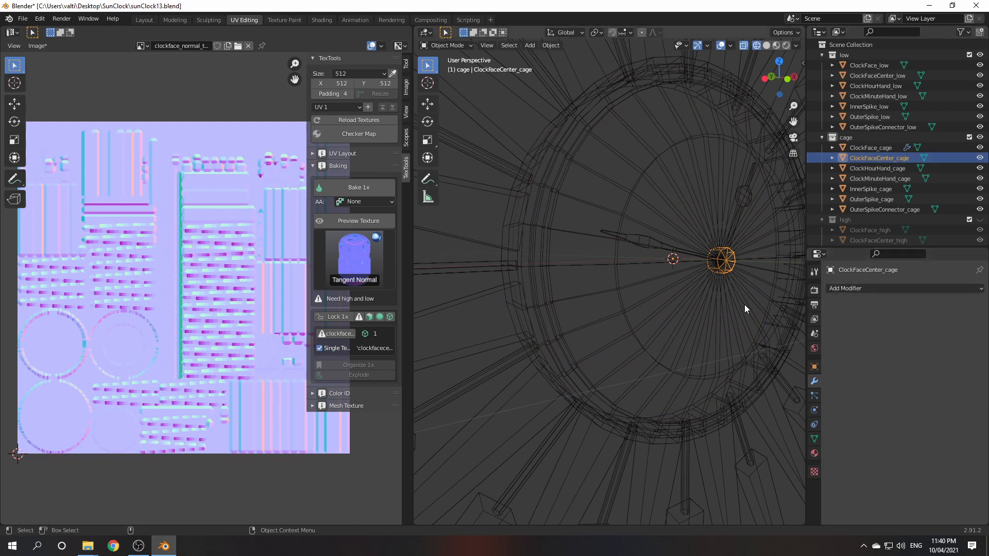
{"action": "scroll", "coordinate": [743, 305], "scroll_direction": "down", "scroll_amount": 2}
{"action": "scroll", "coordinate": [737, 304], "scroll_direction": "up", "scroll_amount": 3}
{"action": "left_click", "coordinate": [866, 285]}
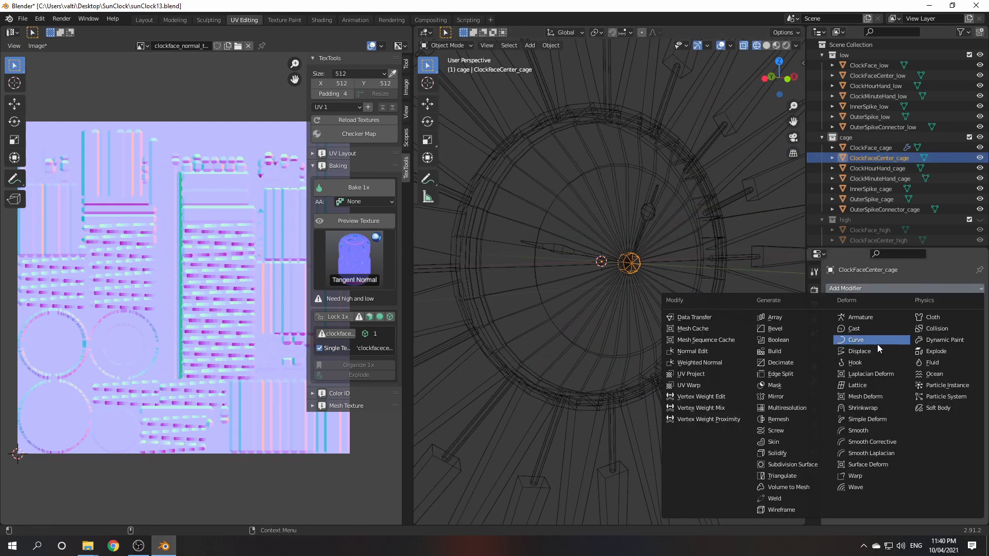
{"action": "left_click", "coordinate": [872, 351]}
{"action": "left_click", "coordinate": [907, 383]}
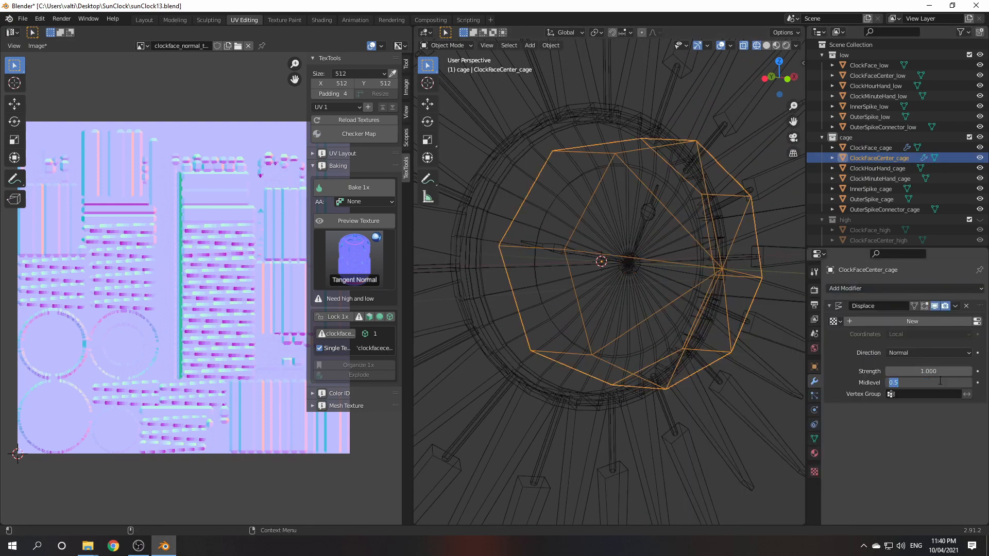
{"action": "left_click", "coordinate": [907, 383]}
{"action": "type", "text": "0.98"}
{"action": "key", "text": "Return"}
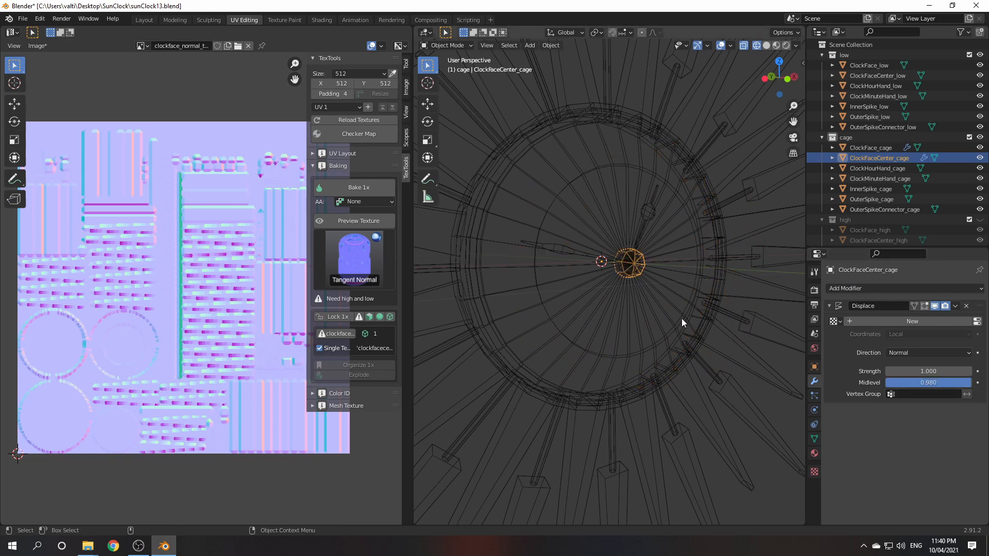
{"action": "middle_click_drag", "start_coordinate": [681, 318], "coordinate": [731, 333]}
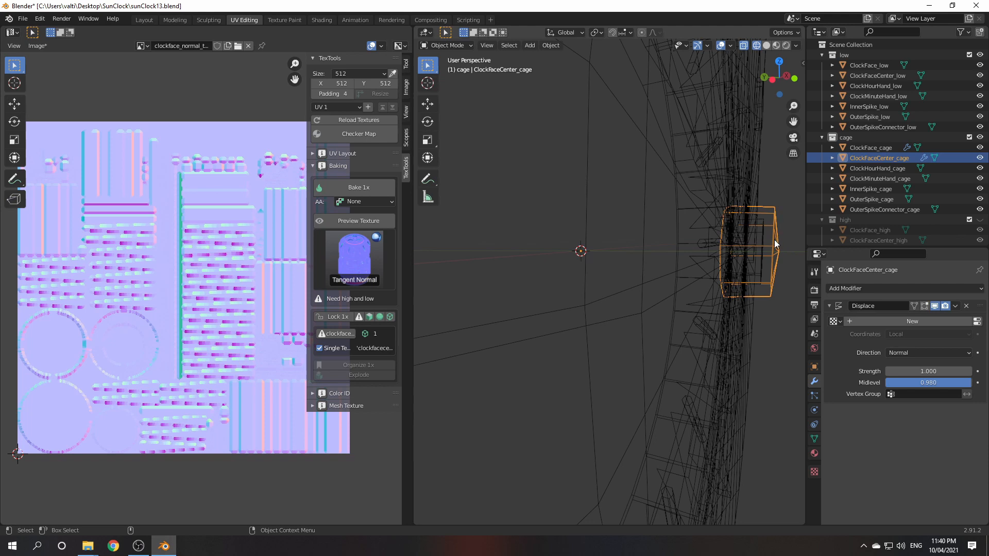
{"action": "middle_click_drag", "start_coordinate": [781, 244], "coordinate": [720, 246]}
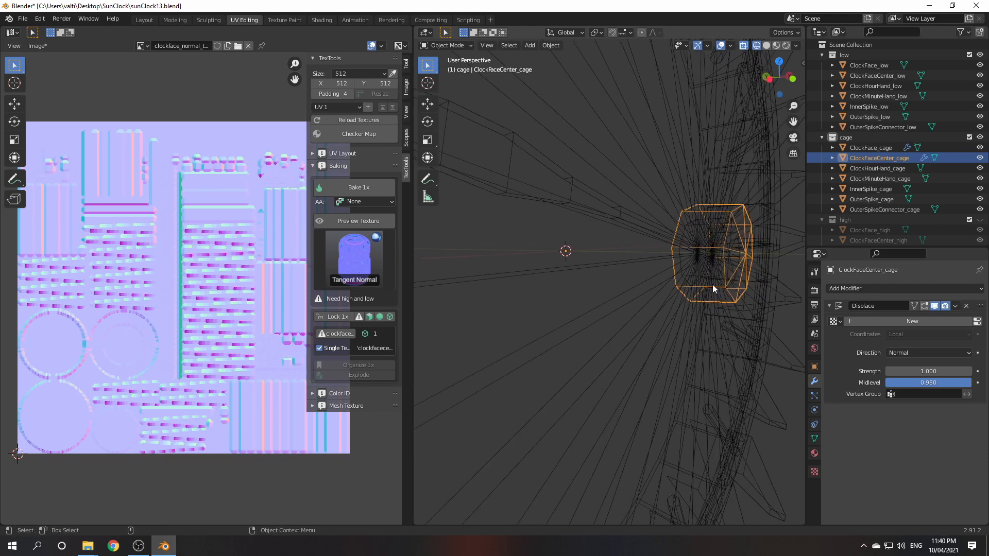
{"action": "scroll", "coordinate": [712, 284], "scroll_direction": "down", "scroll_amount": 6}
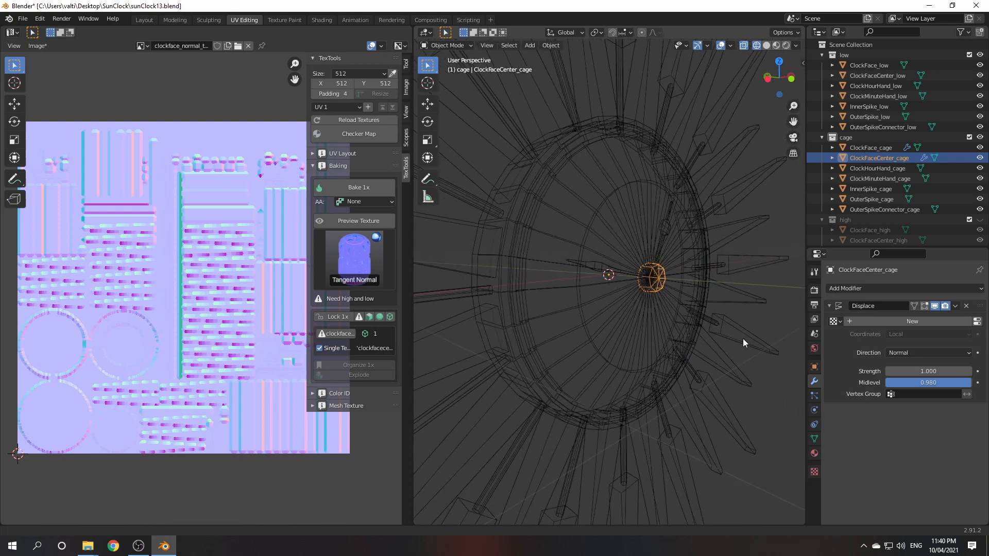
Step: Add a Displace modifier to ClockHourHand_cage with the same 0.98 midlevel as ClockFaceCenter_cage
{"action": "left_click", "coordinate": [894, 169]}
{"action": "left_click", "coordinate": [910, 287]}
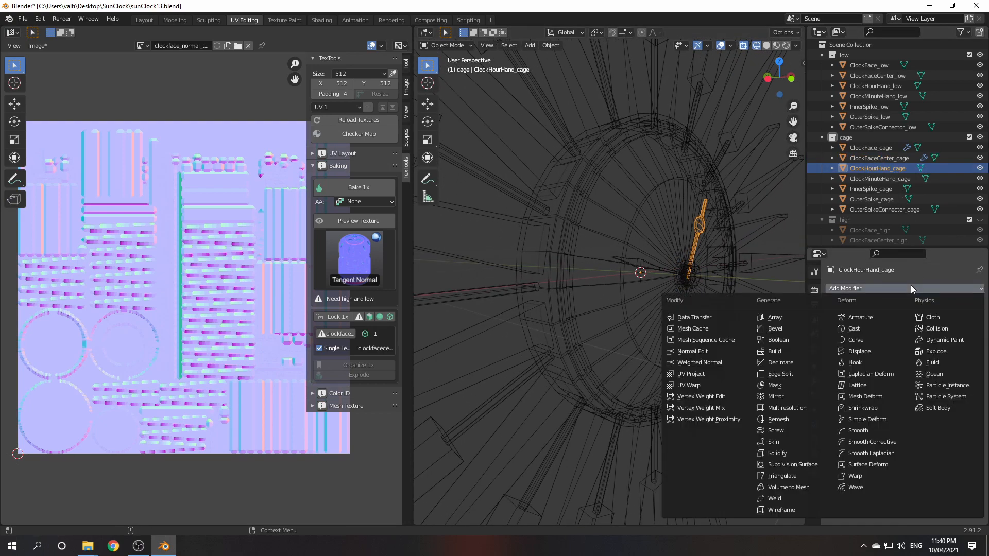
{"action": "left_click", "coordinate": [859, 351]}
{"action": "left_click", "coordinate": [897, 382]}
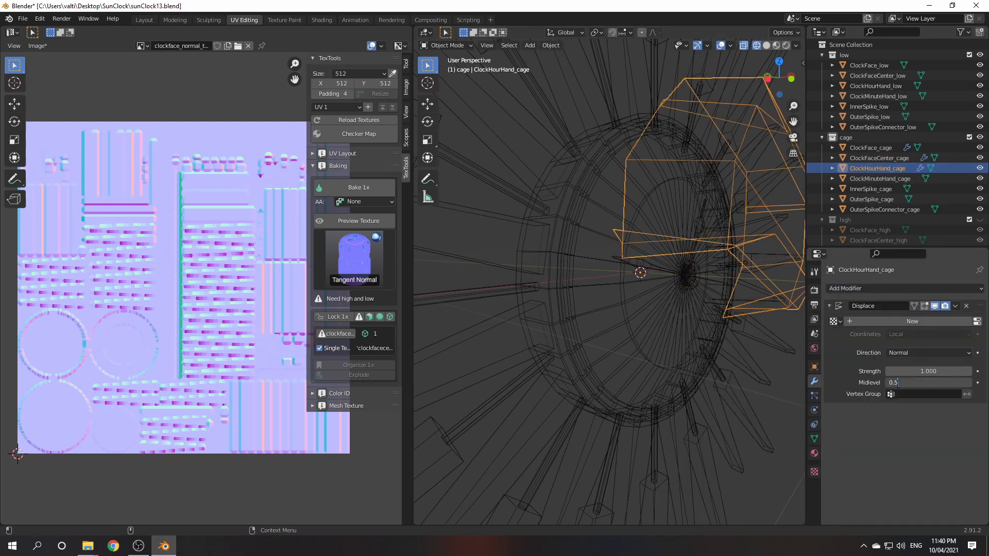
{"action": "type", "text": "0.99"}
{"action": "key", "text": "Return"}
Step: Add a Displace modifier to ClockMinuteHand_cage and set its midlevel to 0.98
{"action": "left_click", "coordinate": [888, 178]}
{"action": "left_click", "coordinate": [883, 288]}
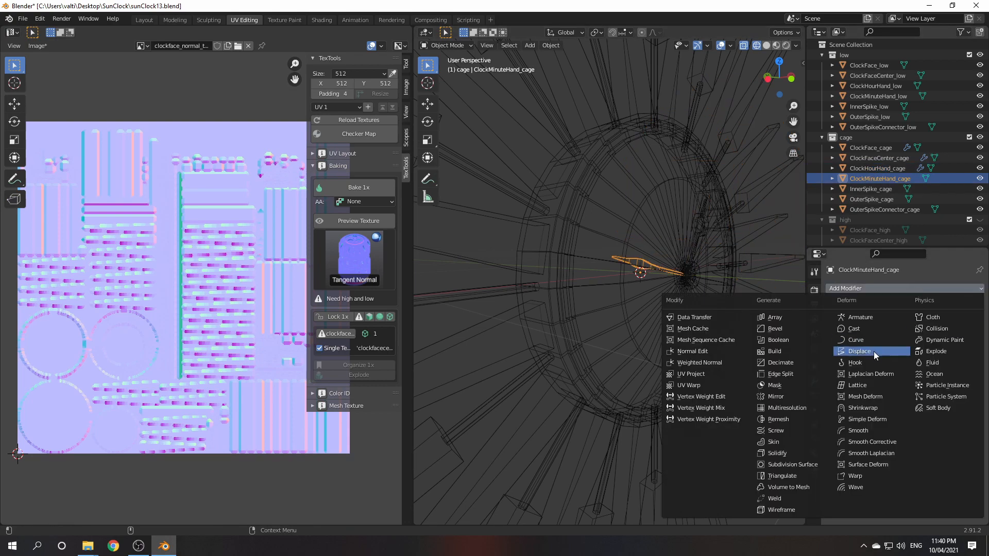
{"action": "left_click", "coordinate": [873, 352]}
{"action": "left_click", "coordinate": [938, 382]}
{"action": "type", "text": "0.99"}
{"action": "key", "text": "Return"}
Step: Add a Displace modifier to InnerSpike_cage and set its midlevel to 0.98
{"action": "left_click", "coordinate": [884, 189]}
{"action": "left_click", "coordinate": [883, 288]}
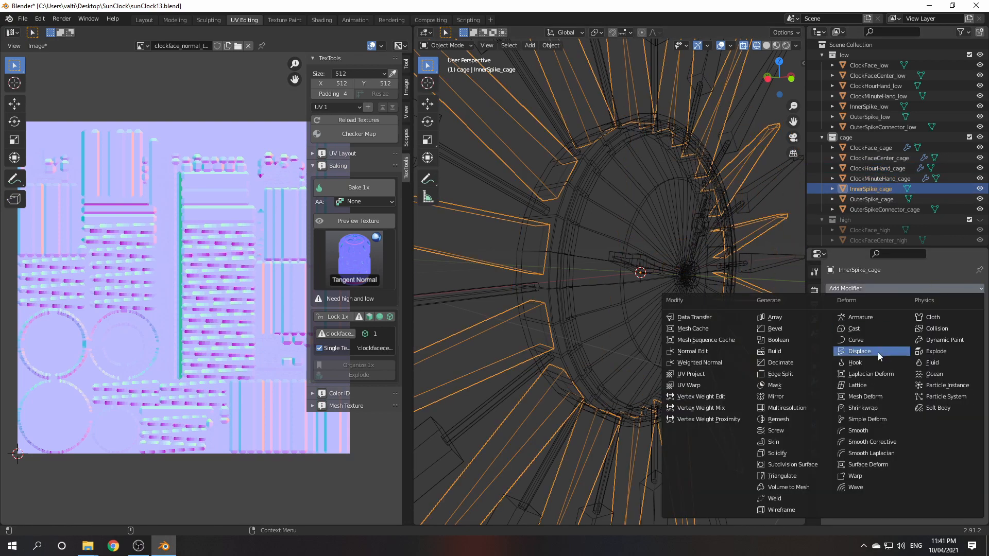
{"action": "left_click", "coordinate": [878, 352]}
{"action": "left_click", "coordinate": [929, 383]}
{"action": "key", "text": "BackSpace"}
{"action": "type", "text": "99"}
{"action": "key", "text": "Return"}
Step: Add a Displace modifier to OuterSpike_cage and set its midlevel to 0.98
{"action": "left_click", "coordinate": [872, 200]}
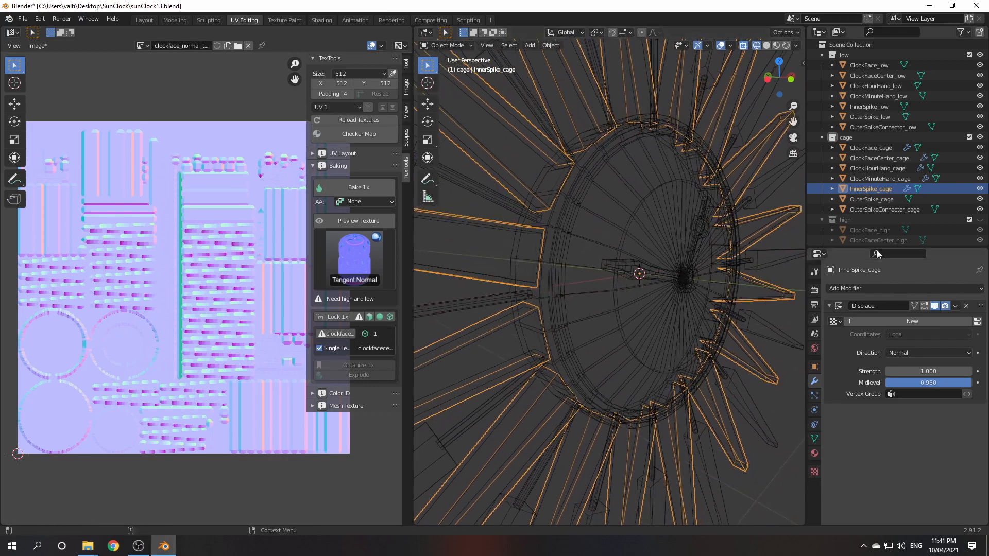
{"action": "left_click", "coordinate": [911, 288]}
{"action": "left_click", "coordinate": [859, 351]}
{"action": "left_click", "coordinate": [928, 383]}
{"action": "key", "text": "BackSpace"}
{"action": "type", "text": "98"}
{"action": "key", "text": "Return"}
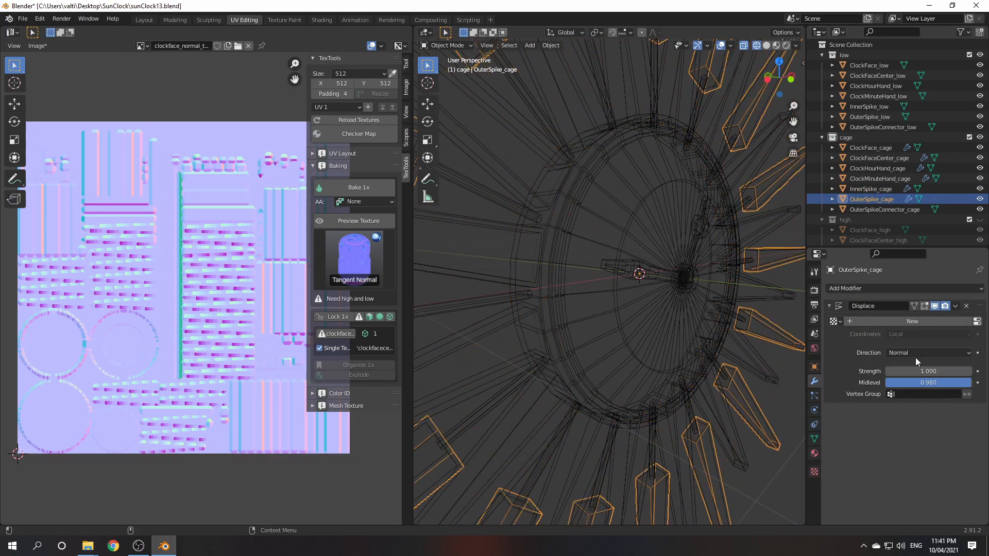
Step: Add a Displace modifier to OuterSpikeConnector_cage and set its midlevel to 0.98
{"action": "left_click", "coordinate": [884, 210]}
{"action": "left_click", "coordinate": [911, 288]}
{"action": "left_click", "coordinate": [859, 352]}
{"action": "left_click", "coordinate": [929, 382]}
{"action": "key", "text": "BackSpace"}
{"action": "type", "text": "98"}
{"action": "key", "text": "Return"}
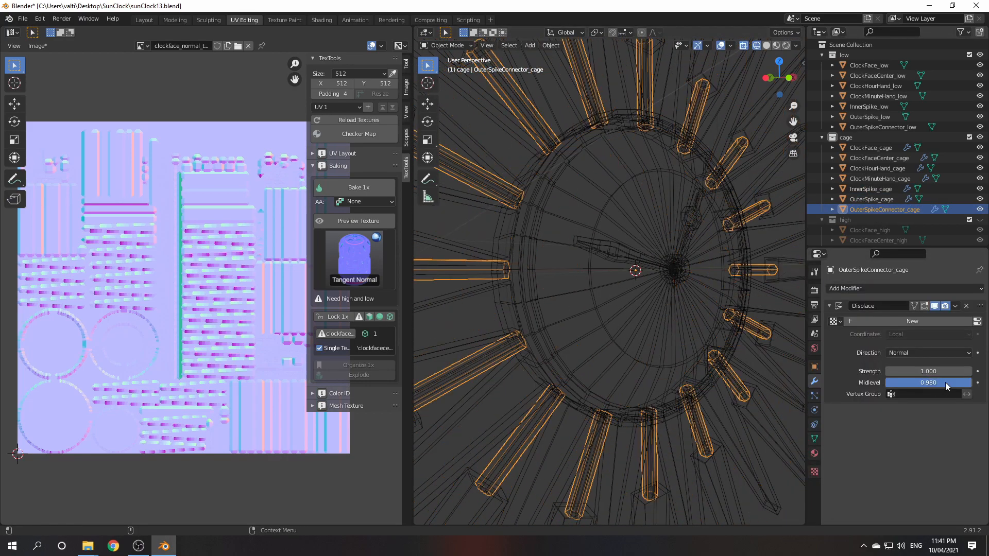
Step: Examine the displaced cages of the spike connectors, outer spikes, inner spikes and minute hand against their low-poly parts
{"action": "scroll", "coordinate": [641, 381], "scroll_direction": "up", "scroll_amount": 6}
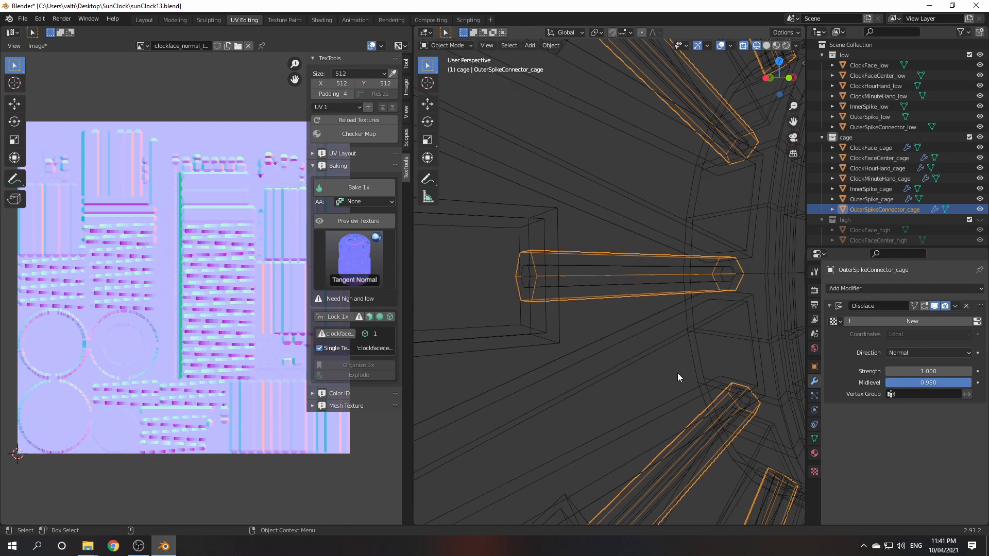
{"action": "scroll", "coordinate": [685, 375], "scroll_direction": "down", "scroll_amount": 5}
{"action": "left_click", "coordinate": [871, 199]}
{"action": "scroll", "coordinate": [551, 314], "scroll_direction": "up", "scroll_amount": 5}
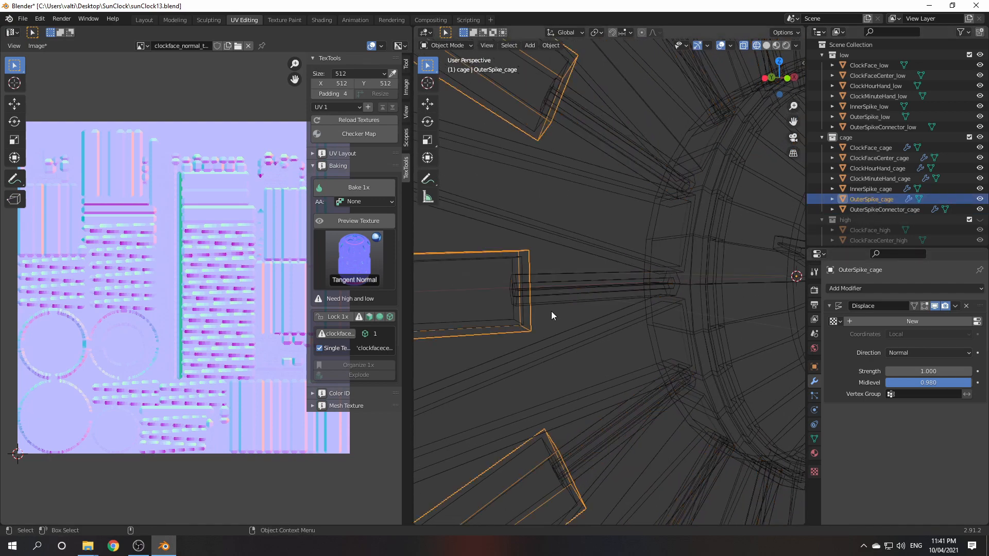
{"action": "middle_click_drag", "start_coordinate": [551, 311], "coordinate": [655, 355]}
{"action": "left_click", "coordinate": [870, 189]}
{"action": "scroll", "coordinate": [730, 252], "scroll_direction": "up", "scroll_amount": 3}
{"action": "left_click", "coordinate": [879, 179]}
{"action": "scroll", "coordinate": [623, 192], "scroll_direction": "up", "scroll_amount": 4}
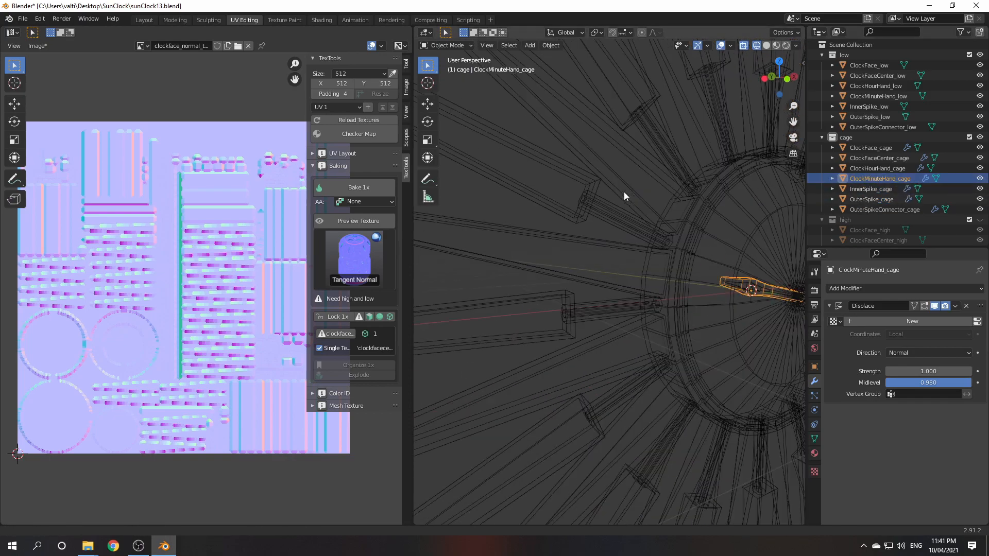
{"action": "scroll", "coordinate": [624, 195], "scroll_direction": "up", "scroll_amount": 5}
{"action": "middle_click_drag", "start_coordinate": [642, 270], "coordinate": [653, 279]}
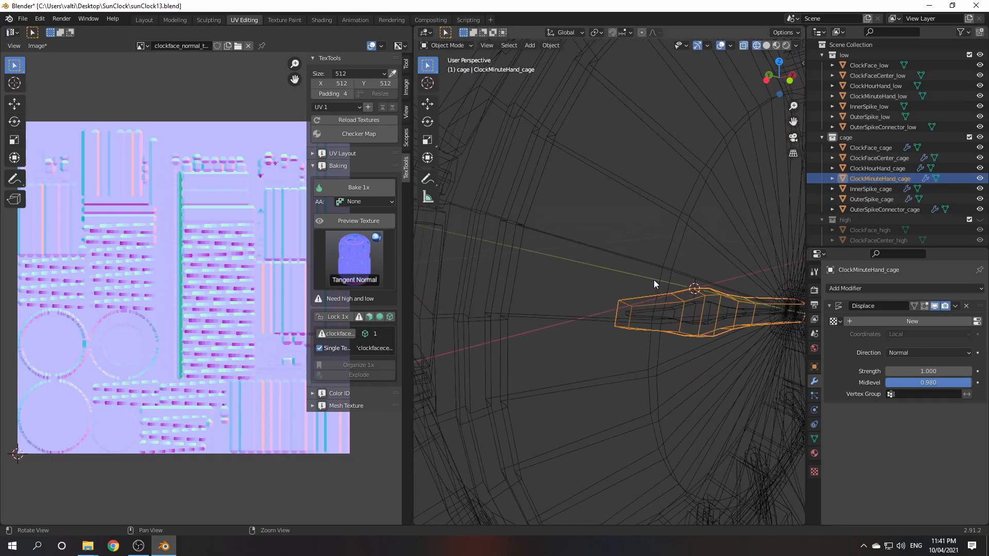
Step: Examine the displaced cages of the hour hand, clock centre and clock face against their low-poly parts
{"action": "left_click", "coordinate": [897, 169]}
{"action": "middle_click_drag", "start_coordinate": [684, 336], "coordinate": [616, 339]}
{"action": "left_click", "coordinate": [877, 158]}
{"action": "middle_click_drag", "start_coordinate": [586, 263], "coordinate": [562, 289]}
{"action": "scroll", "coordinate": [603, 267], "scroll_direction": "up", "scroll_amount": 2}
{"action": "left_click", "coordinate": [871, 149]}
{"action": "scroll", "coordinate": [669, 303], "scroll_direction": "down", "scroll_amount": 5}
{"action": "scroll", "coordinate": [582, 291], "scroll_direction": "up", "scroll_amount": 3}
{"action": "scroll", "coordinate": [562, 290], "scroll_direction": "down", "scroll_amount": 3}
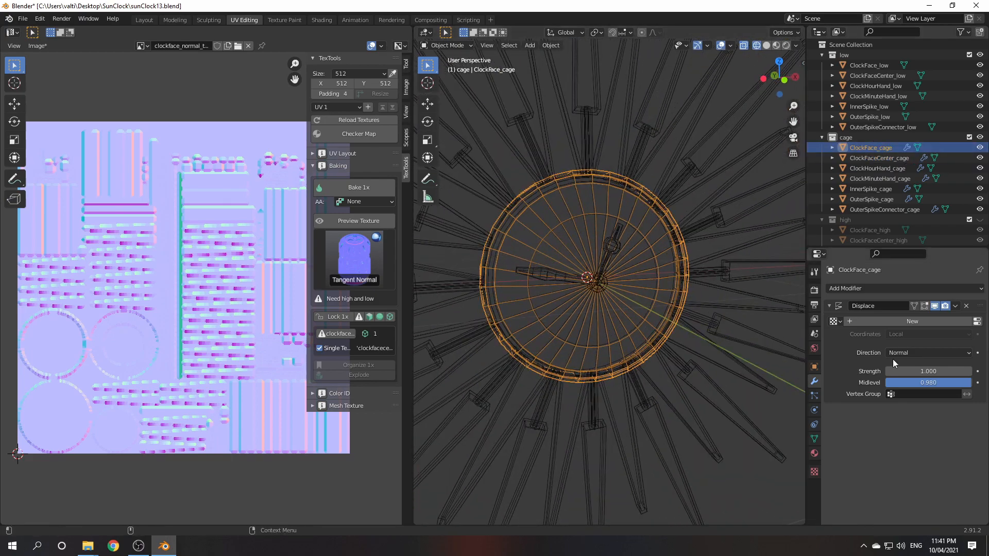
{"action": "scroll", "coordinate": [625, 298], "scroll_direction": "up", "scroll_amount": 3}
{"action": "left_click_drag", "start_coordinate": [680, 309], "coordinate": [632, 315], "text": "alt"}
{"action": "scroll", "coordinate": [681, 290], "scroll_direction": "down", "scroll_amount": 3}
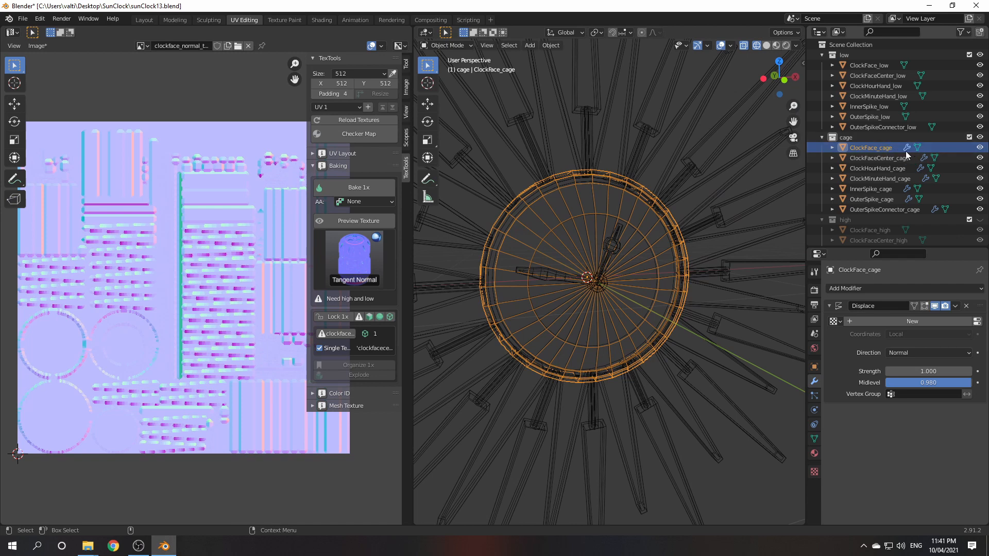
Step: Apply the Displace modifiers of ClockFace_cage, ClockFaceCenter_cage and ClockHourHand_cage
{"action": "left_click", "coordinate": [954, 306]}
{"action": "left_click", "coordinate": [937, 317]}
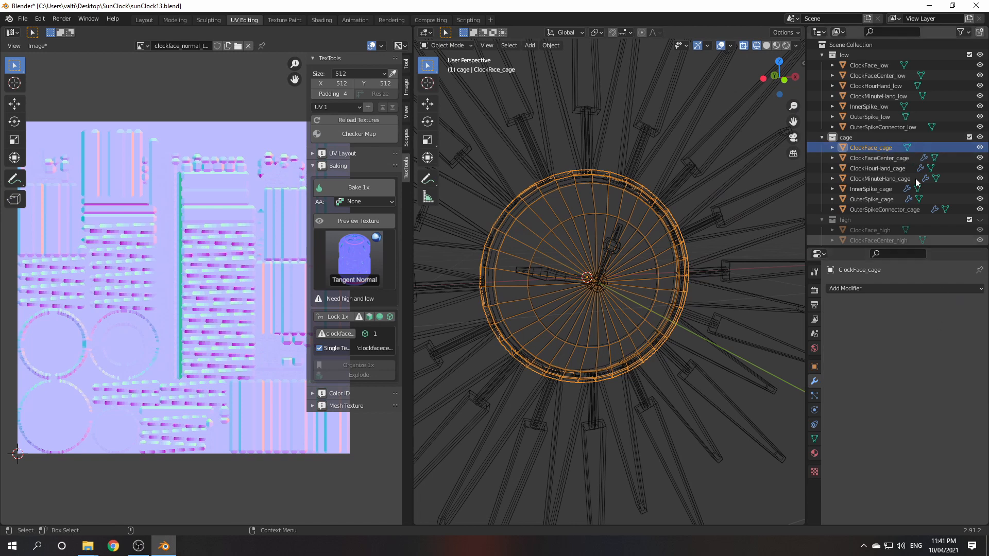
{"action": "left_click", "coordinate": [902, 159]}
{"action": "left_click", "coordinate": [954, 307]}
{"action": "left_click", "coordinate": [927, 319]}
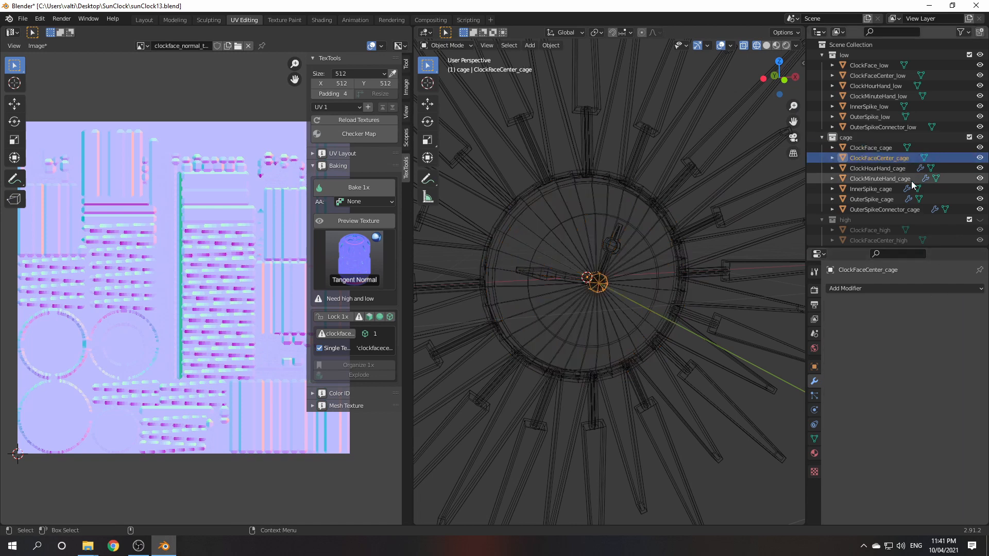
{"action": "left_click", "coordinate": [877, 168]}
{"action": "left_click", "coordinate": [954, 307]}
{"action": "left_click", "coordinate": [905, 318]}
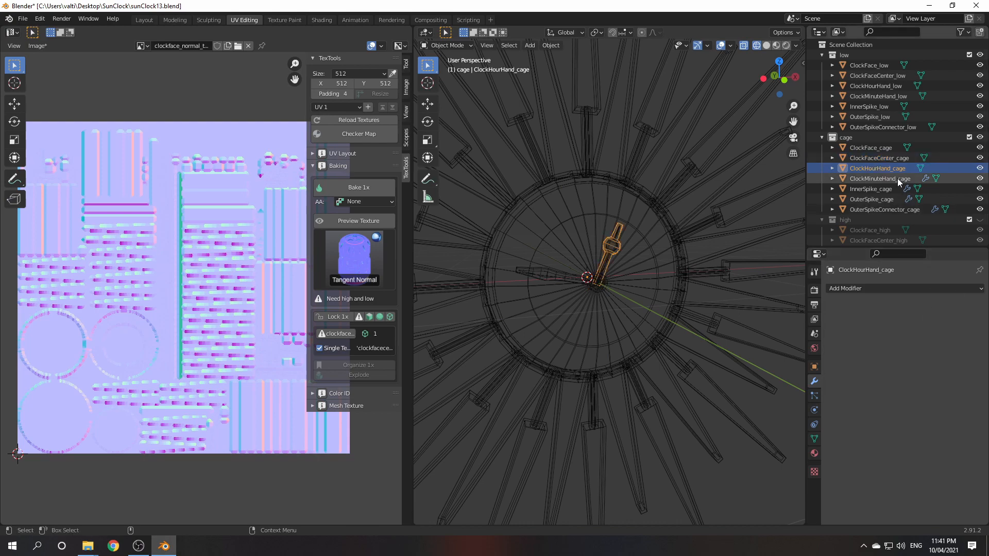
Step: Apply the Displace modifiers of ClockMinuteHand_cage and InnerSpike_cage
{"action": "left_click", "coordinate": [897, 179]}
{"action": "left_click", "coordinate": [955, 307]}
{"action": "left_click", "coordinate": [907, 318]}
{"action": "left_click", "coordinate": [875, 189]}
{"action": "left_click", "coordinate": [954, 307]}
{"action": "left_click", "coordinate": [934, 317]}
Step: Apply the Displace modifiers of OuterSpike_cage and OuterSpikeConnector_cage
{"action": "left_click", "coordinate": [898, 199]}
{"action": "left_click", "coordinate": [955, 307]}
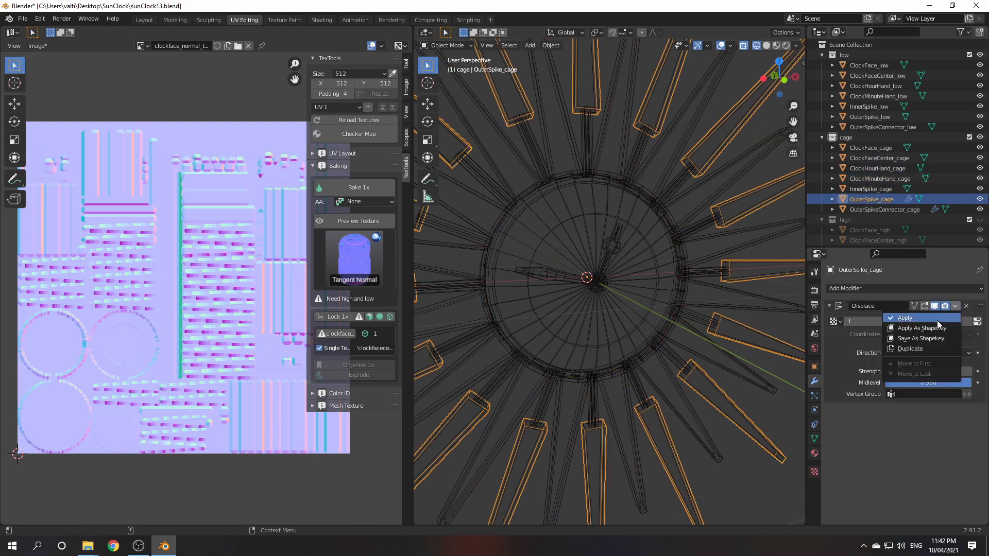
{"action": "left_click", "coordinate": [935, 318]}
{"action": "left_click", "coordinate": [899, 209]}
{"action": "left_click", "coordinate": [954, 307]}
{"action": "left_click", "coordinate": [935, 318]}
Step: Unhide the high collection and select every low, cage and high object from ClockFace_low through OuterSpikeConnector_high
{"action": "middle_click_drag", "start_coordinate": [722, 346], "coordinate": [761, 383]}
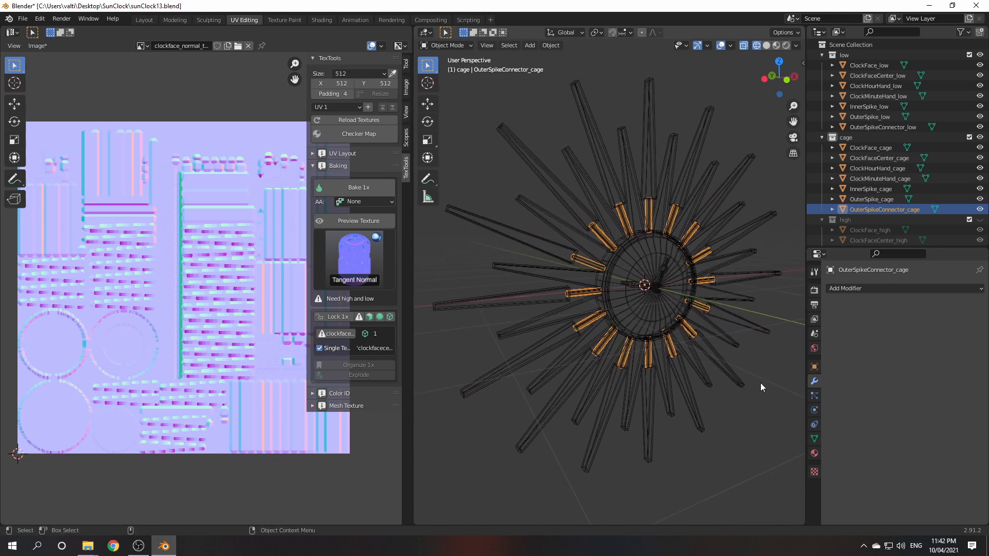
{"action": "left_click", "coordinate": [762, 385]}
{"action": "left_click", "coordinate": [979, 219]}
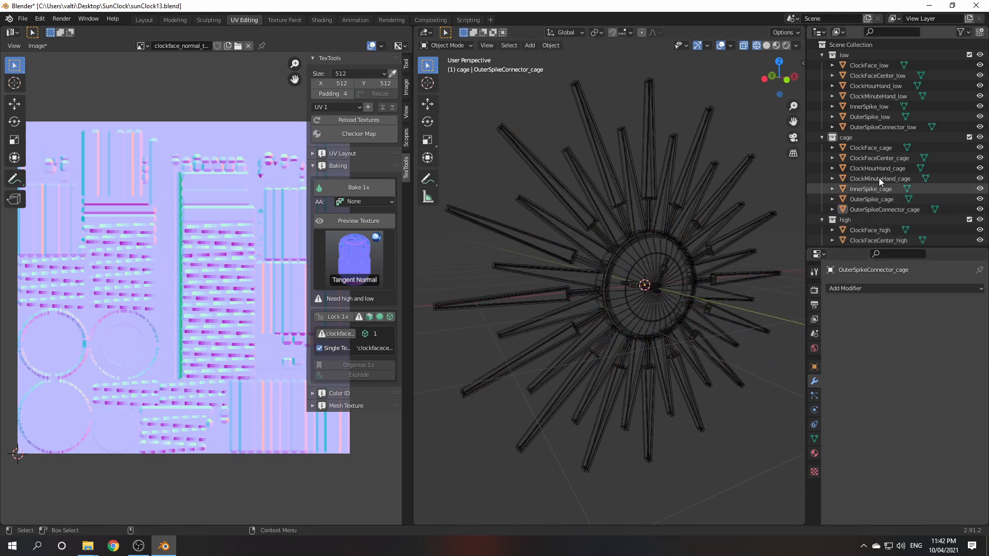
{"action": "left_click", "coordinate": [862, 66]}
{"action": "scroll", "coordinate": [879, 160], "scroll_direction": "down", "scroll_amount": 1}
{"action": "scroll", "coordinate": [879, 164], "scroll_direction": "down", "scroll_amount": 3}
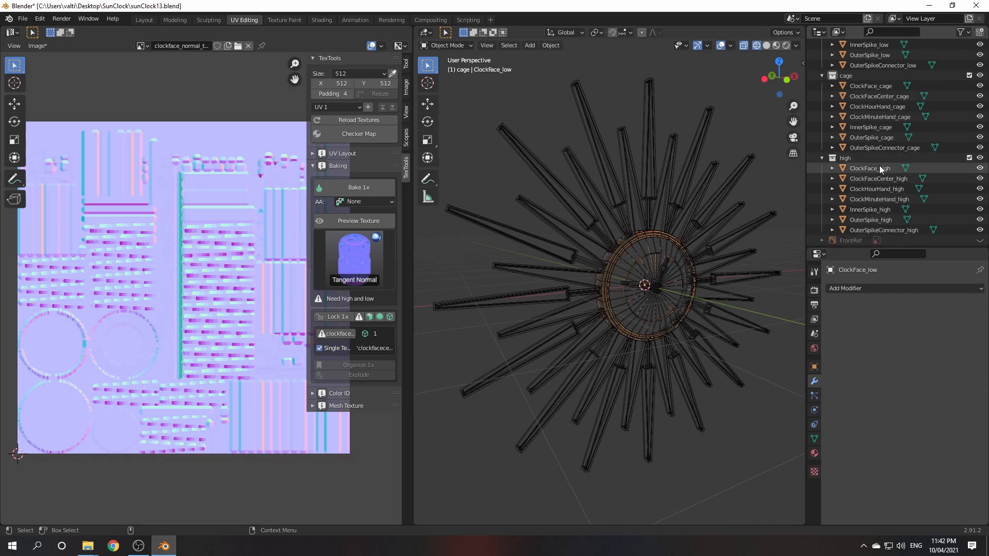
{"action": "left_click", "coordinate": [901, 216], "text": "shift"}
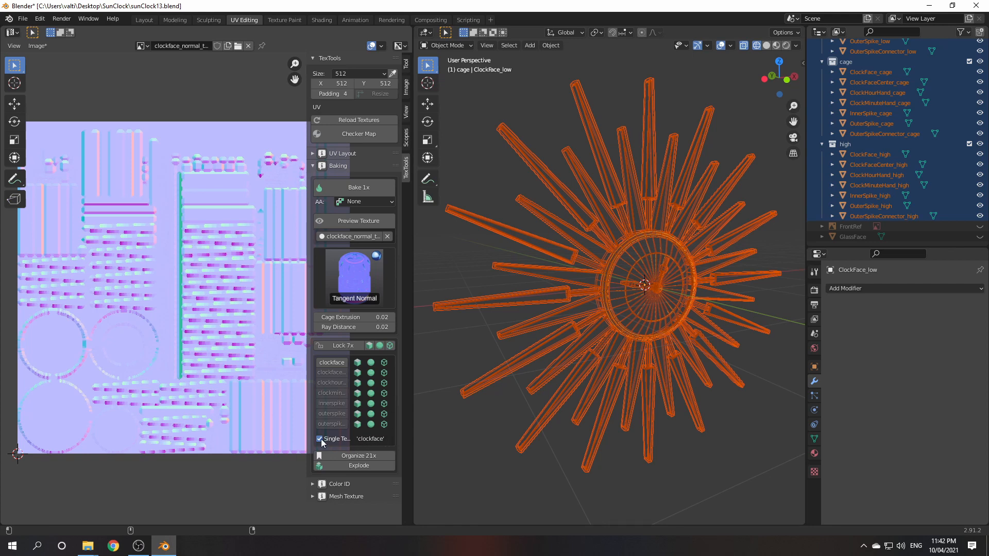
Step: Set the cage extrusion to 0 and bake the tangent normal map of the selected sets
{"action": "left_click", "coordinate": [379, 320]}
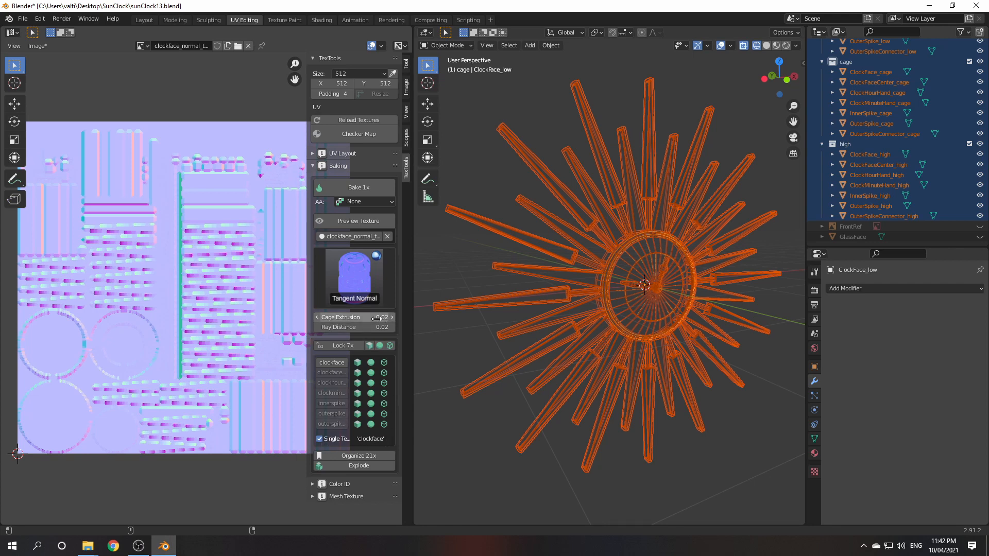
{"action": "type", "text": "0"}
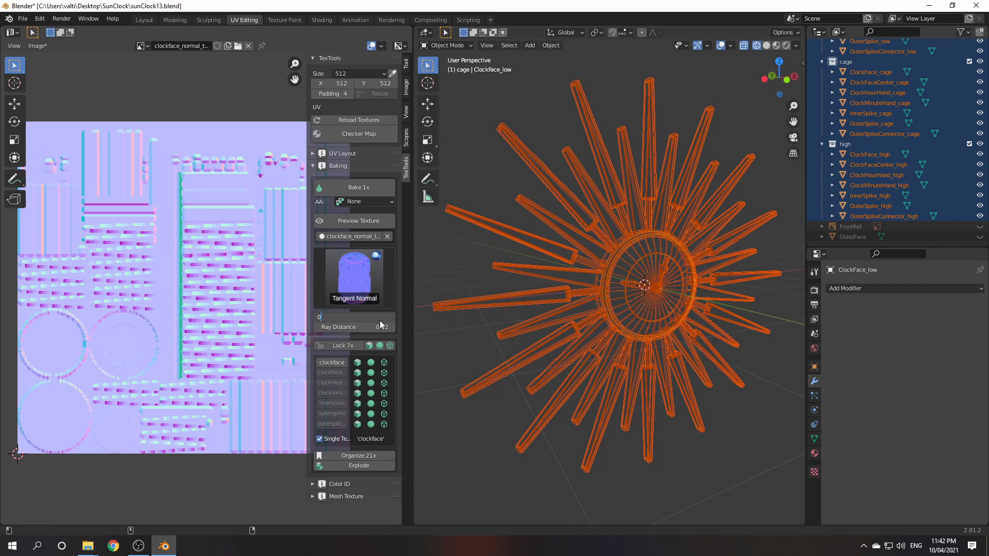
{"action": "key", "text": "Return"}
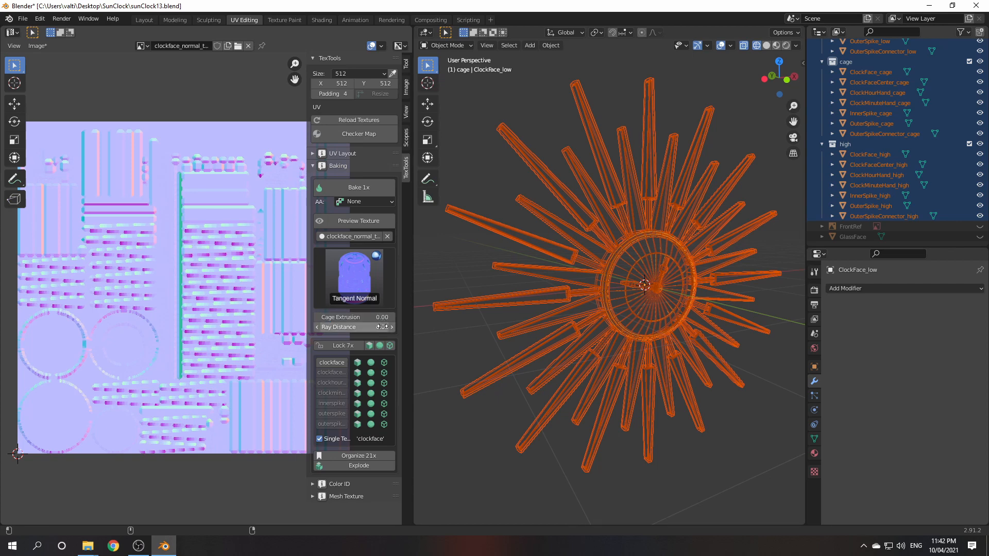
{"action": "left_click", "coordinate": [360, 188]}
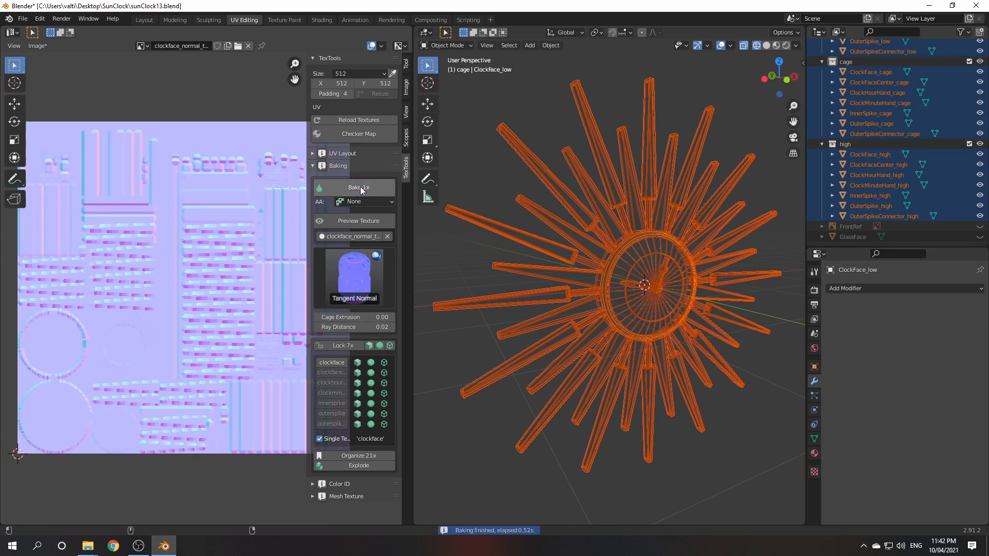
{"action": "middle_click_drag", "start_coordinate": [178, 349], "coordinate": [152, 352]}
{"action": "scroll", "coordinate": [229, 366], "scroll_direction": "up", "scroll_amount": 4}
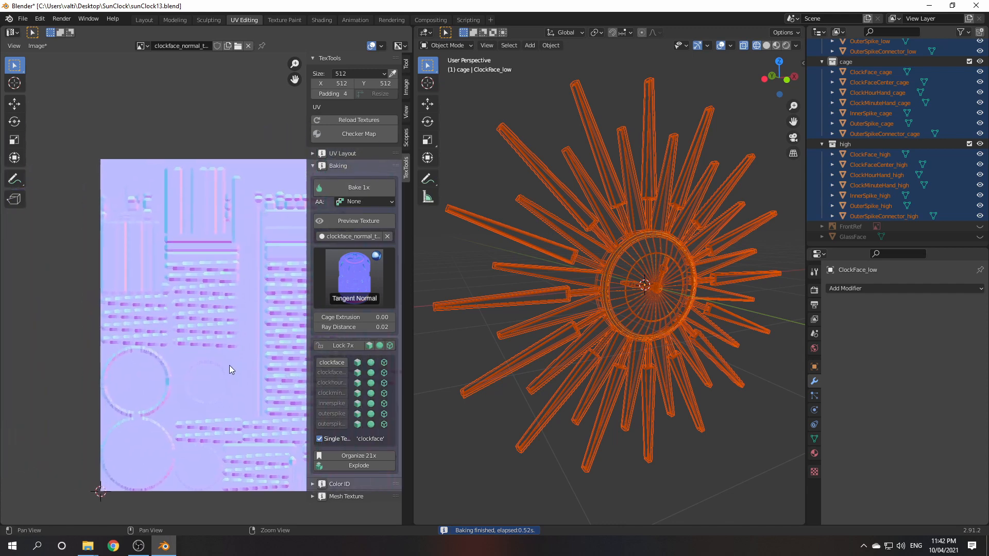
{"action": "scroll", "coordinate": [212, 360], "scroll_direction": "down", "scroll_amount": 2}
{"action": "middle_click_drag", "start_coordinate": [212, 360], "coordinate": [172, 347]}
{"action": "scroll", "coordinate": [172, 347], "scroll_direction": "down", "scroll_amount": 1}
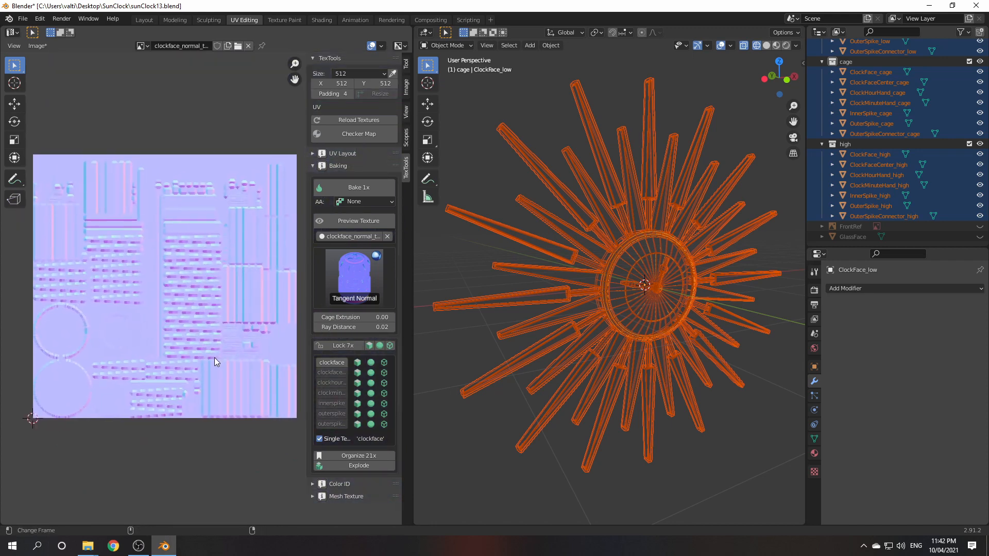
Step: Set the texture size to 2048 and bake the tangent normal map again
{"action": "left_click", "coordinate": [360, 73]}
{"action": "left_click", "coordinate": [348, 154]}
{"action": "left_click", "coordinate": [355, 189]}
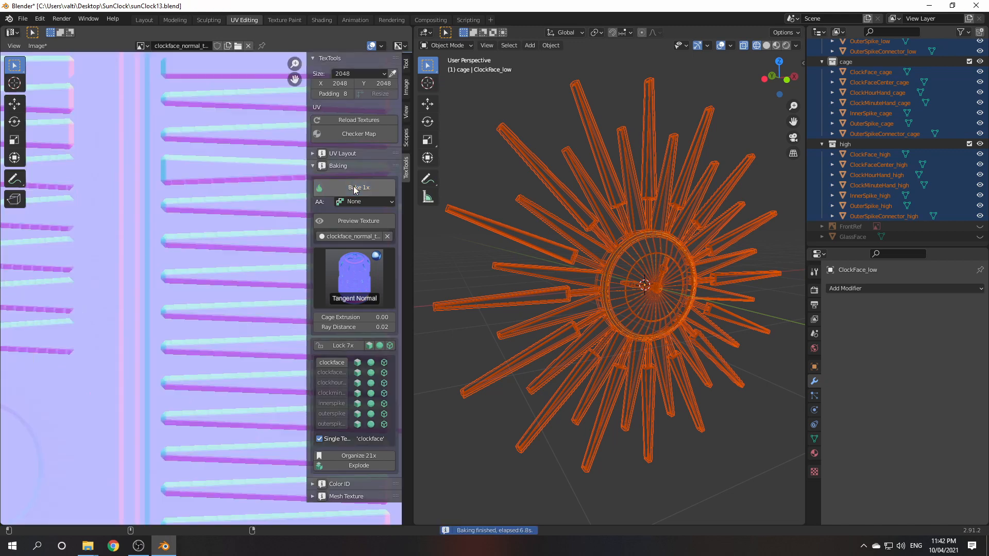
Step: Examine the edges and spike details across the 2048 normal map bake
{"action": "scroll", "coordinate": [122, 238], "scroll_direction": "down", "scroll_amount": 4}
{"action": "middle_click_drag", "start_coordinate": [122, 238], "coordinate": [215, 262]}
{"action": "scroll", "coordinate": [215, 261], "scroll_direction": "up", "scroll_amount": 3}
{"action": "middle_click_drag", "start_coordinate": [243, 332], "coordinate": [83, 234]}
{"action": "mouse_move", "coordinate": [280, 301]}
{"action": "middle_mouse_down"}
{"action": "mouse_move", "coordinate": [159, 227]}
{"action": "mouse_move", "coordinate": [141, 237]}
{"action": "mouse_move", "coordinate": [256, 260]}
{"action": "middle_mouse_up"}
{"action": "scroll", "coordinate": [141, 237], "scroll_direction": "down", "scroll_amount": 1}
{"action": "scroll", "coordinate": [197, 262], "scroll_direction": "down", "scroll_amount": 2}
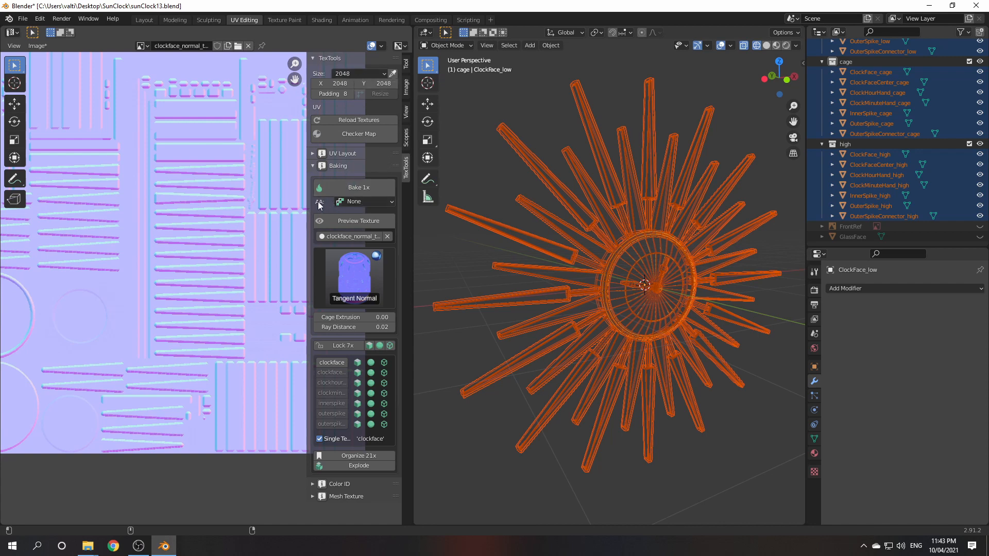
Step: Set the bake anti-aliasing to 2x and rebake the tangent normal map
{"action": "left_click", "coordinate": [360, 201]}
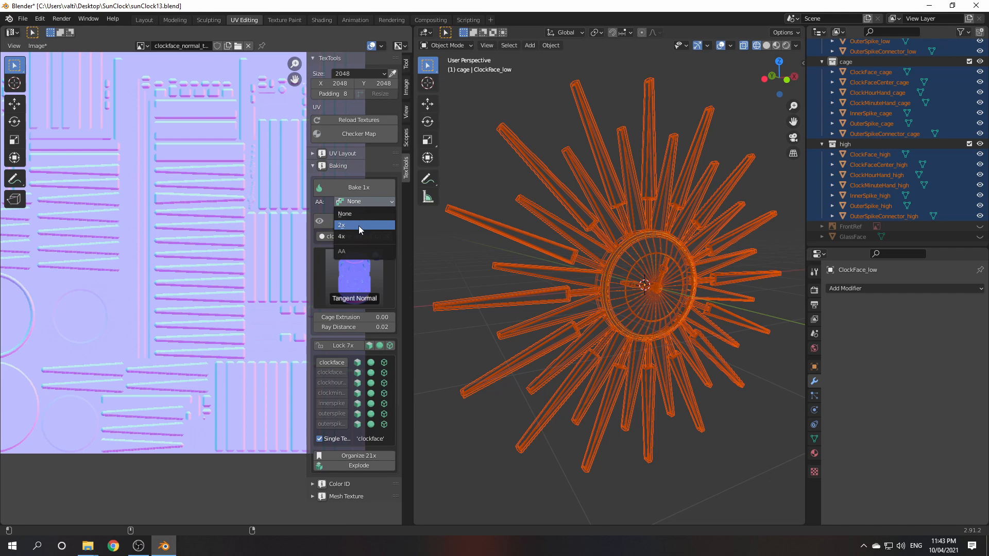
{"action": "left_click", "coordinate": [353, 226]}
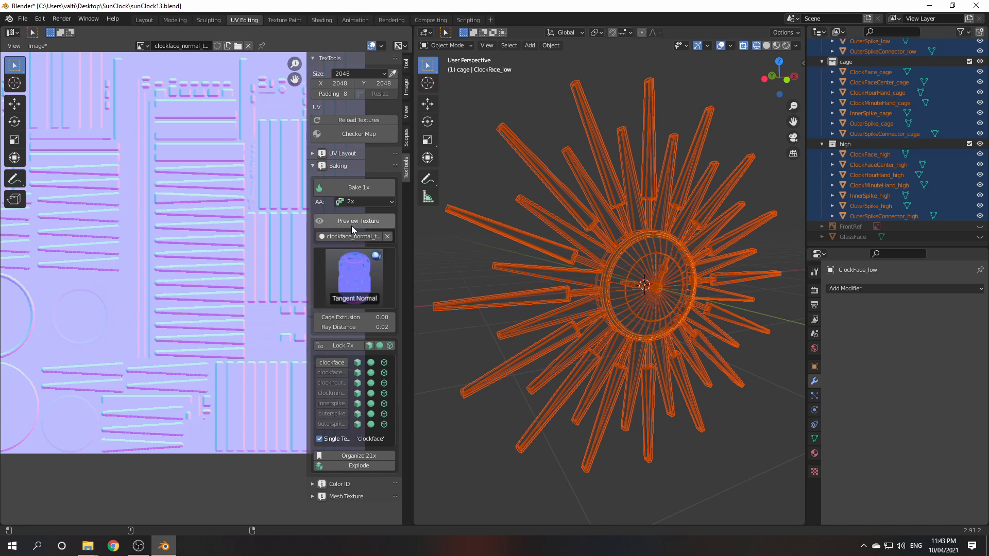
{"action": "left_click", "coordinate": [358, 188]}
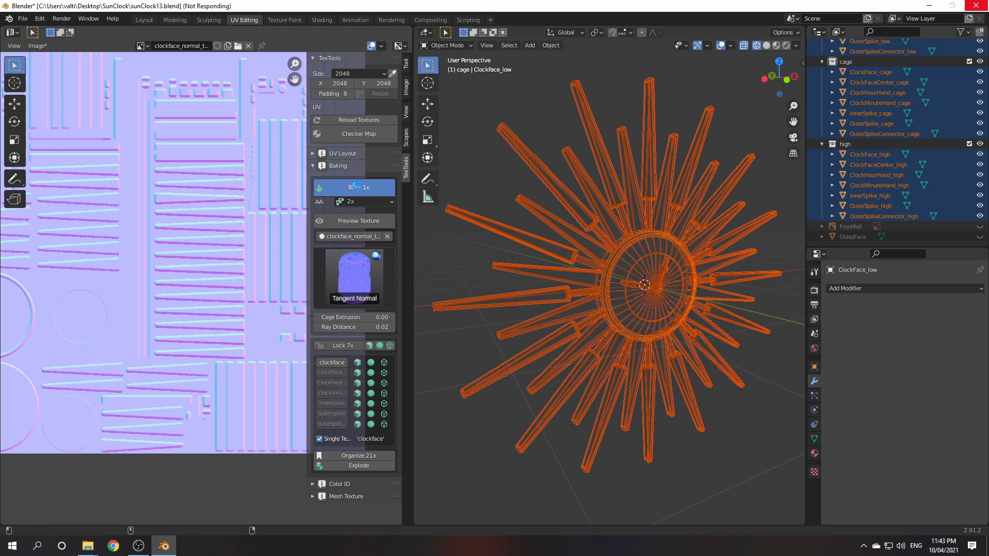
{"action": "scroll", "coordinate": [211, 246], "scroll_direction": "down", "scroll_amount": 3}
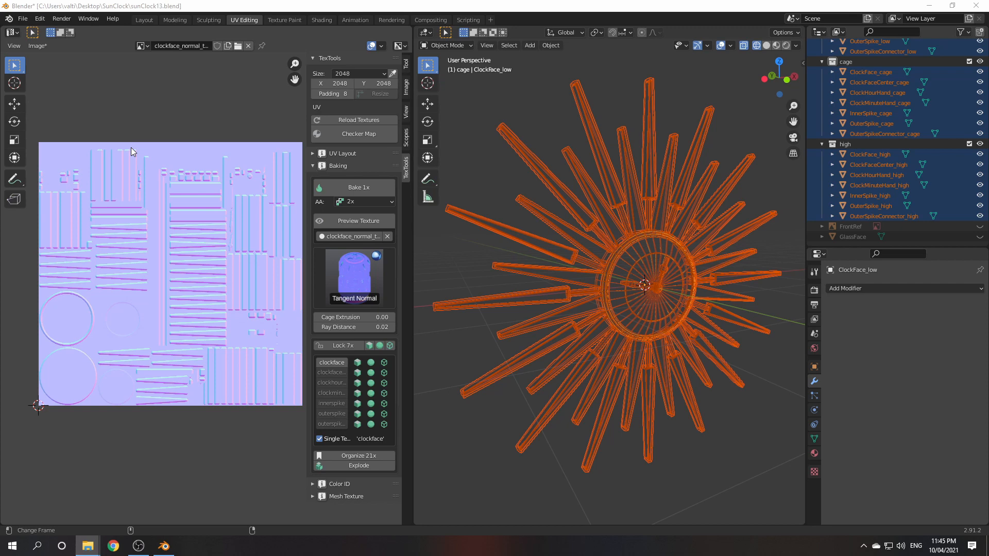
Step: Start saving the baked normal map as a PNG in the SunClock folder under the file name clockface_normal.png
{"action": "left_click", "coordinate": [39, 47]}
{"action": "left_click", "coordinate": [68, 135]}
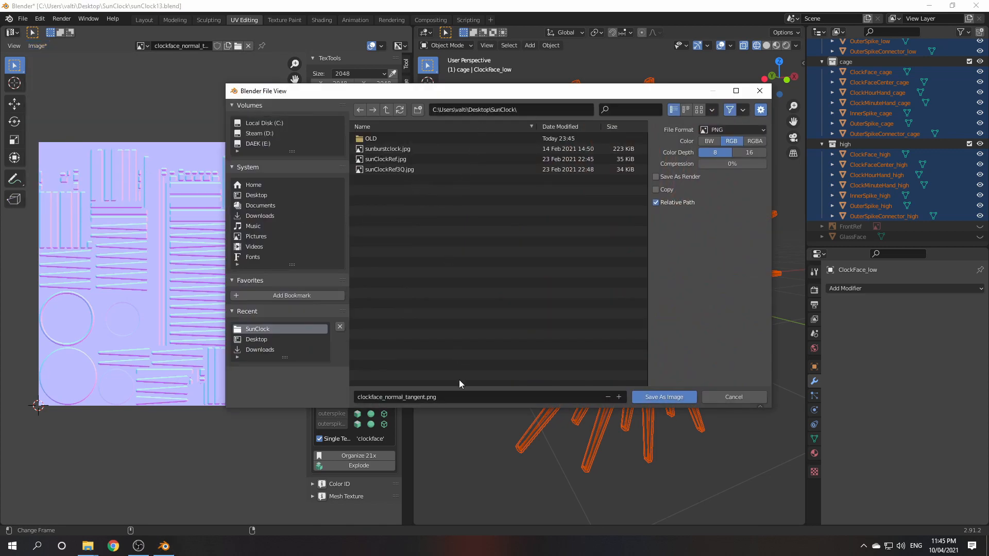
{"action": "left_click", "coordinate": [443, 397]}
{"action": "left_click", "coordinate": [400, 397]}
{"action": "left_click", "coordinate": [425, 397]}
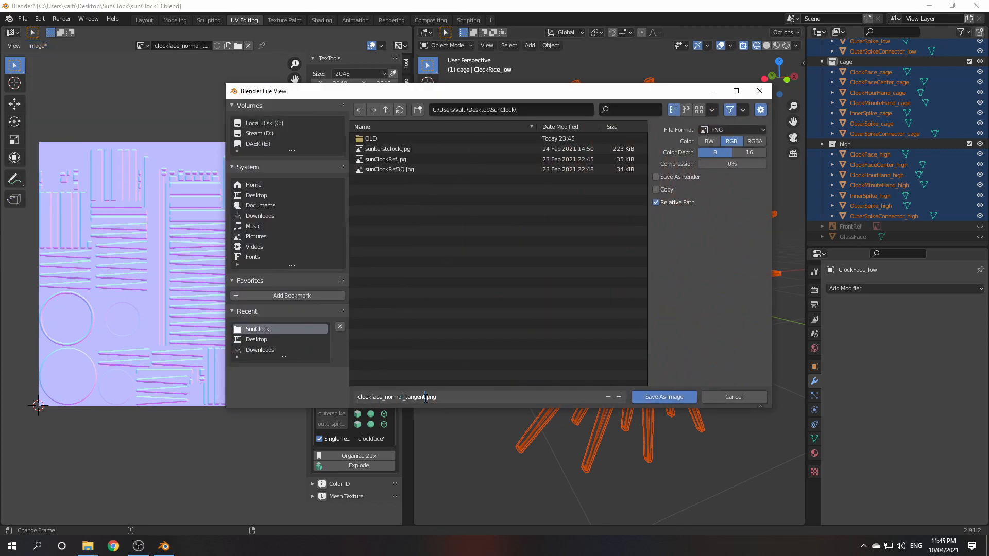
{"action": "key", "text": "BackSpace"}
{"action": "key", "text": "BackSpace"}
{"action": "key", "text": "BackSpace"}
{"action": "key", "text": "BackSpace"}
{"action": "key", "text": "BackSpace"}
{"action": "key", "text": "BackSpace"}
{"action": "key", "text": "BackSpace"}
{"action": "key", "text": "BackSpace"}
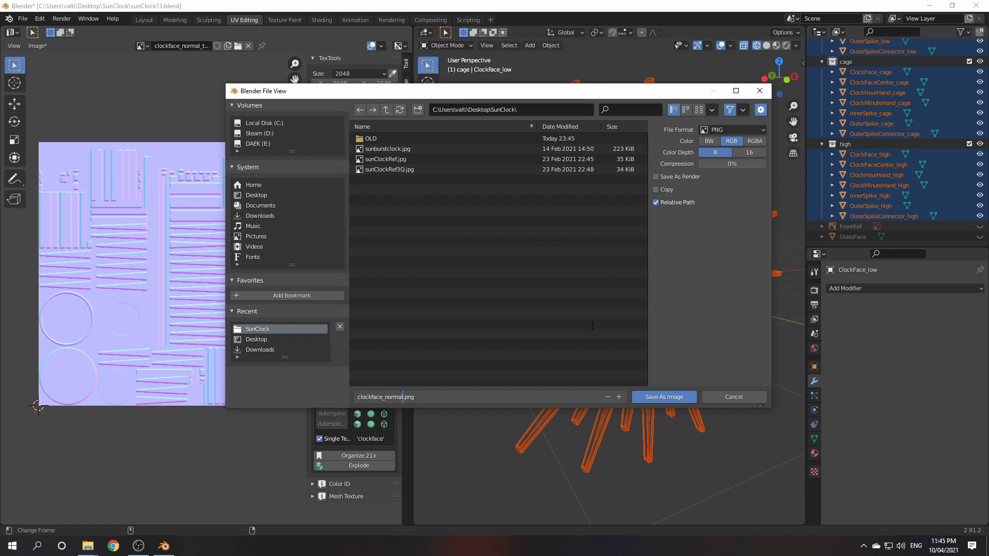